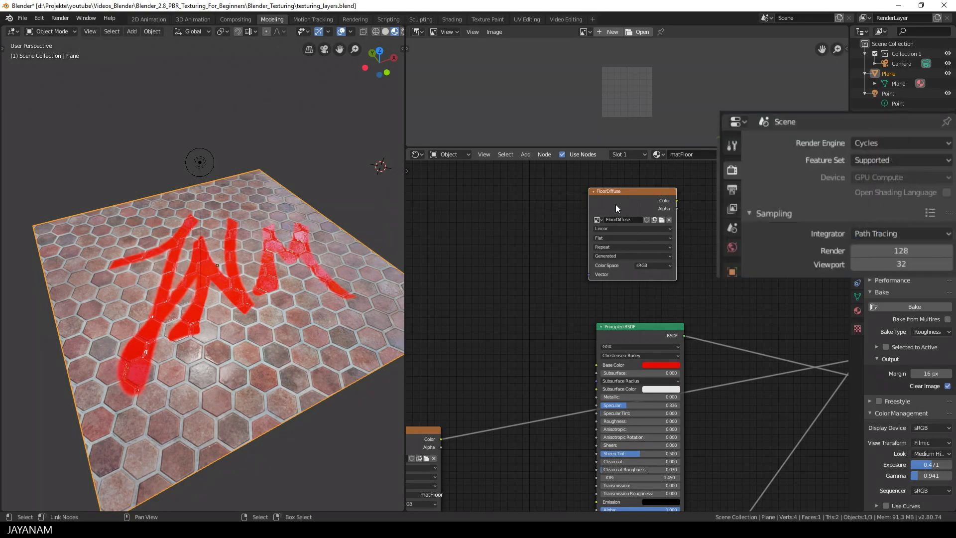
# Step: Set the bake type to Diffuse, bake only the color into the FloorDiffuse image, and save the image
pyautogui.click(930, 332)
pyautogui.click(903, 428)
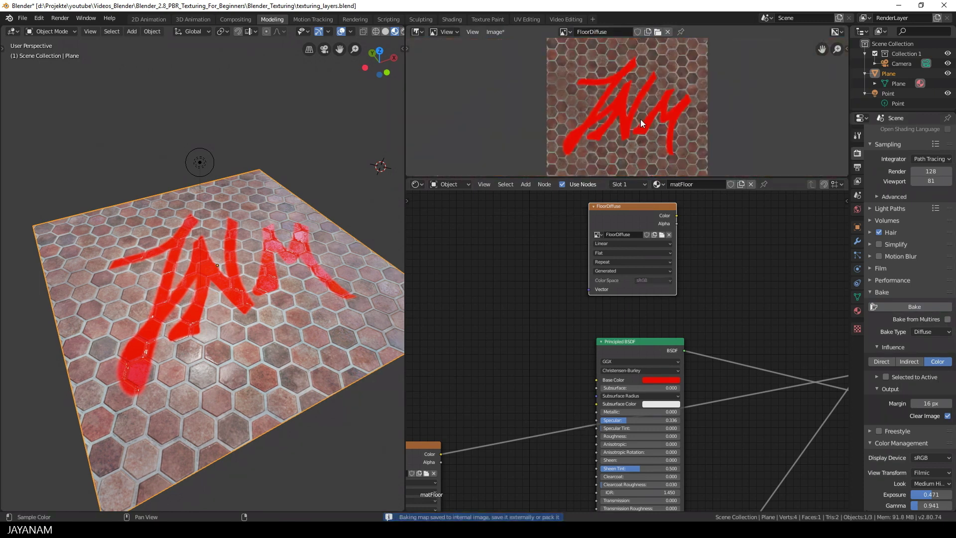
pyautogui.click(496, 32)
pyautogui.click(510, 122)
pyautogui.click(927, 43)
# Step: Add an Image Texture node beside the FloorDiffuse node in the matFloor material
pyautogui.moveTo(765, 231); pyautogui.dragTo(632, 268, button='middle')
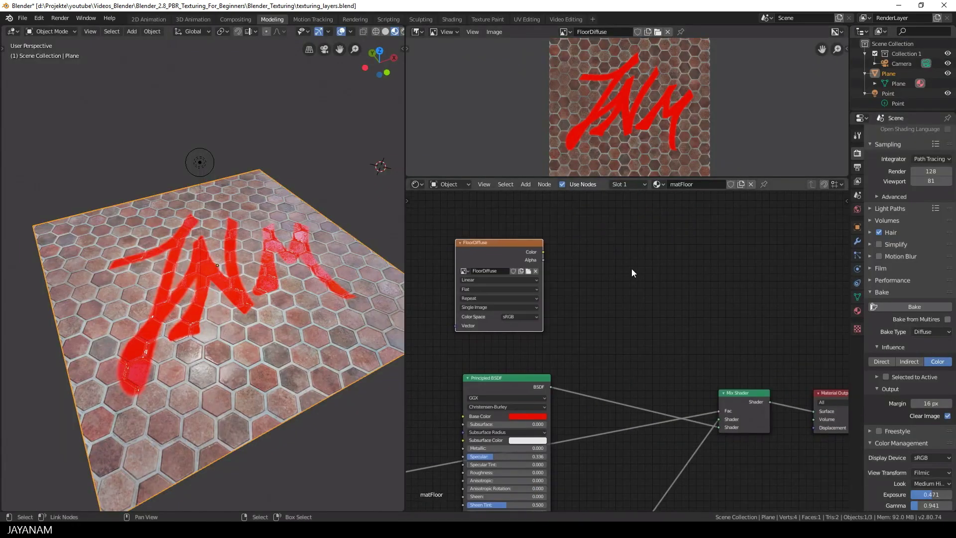
pyautogui.click(631, 268)
pyautogui.hotkey('shift', 'a')
pyautogui.click(631, 268)
pyautogui.write('image')
pyautogui.press('Return')
pyautogui.click(631, 279)
# Step: Create a blank 1024 × 1024 px image named FloorRoughness in the new node, using the Non-Color color space
pyautogui.click(630, 282)
pyautogui.click(658, 274)
pyautogui.write('FloorRoughness')
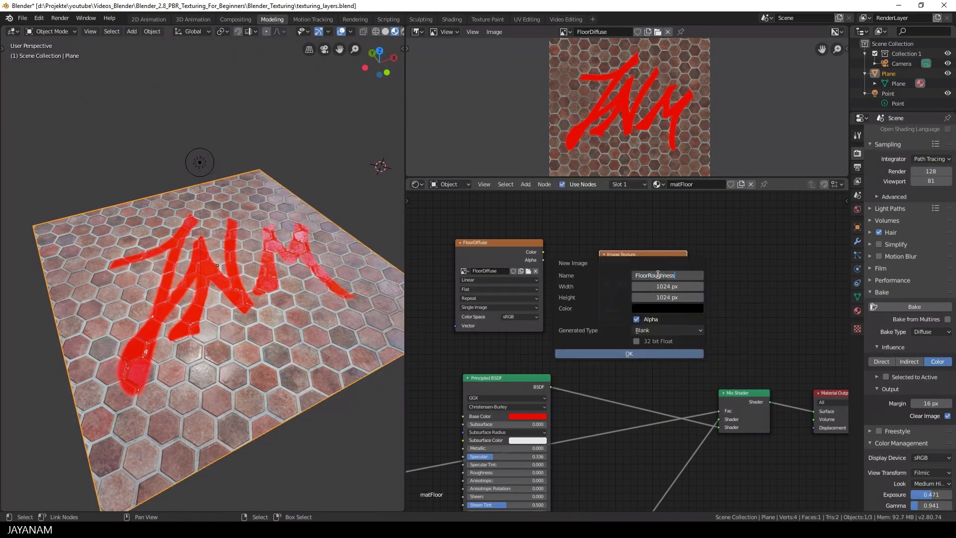
pyautogui.press('Return')
pyautogui.click(662, 359)
pyautogui.moveTo(638, 263); pyautogui.dragTo(640, 253)
# Step: Set the bake type to Roughness, bake into the FloorRoughness image, and save the image
pyautogui.click(936, 332)
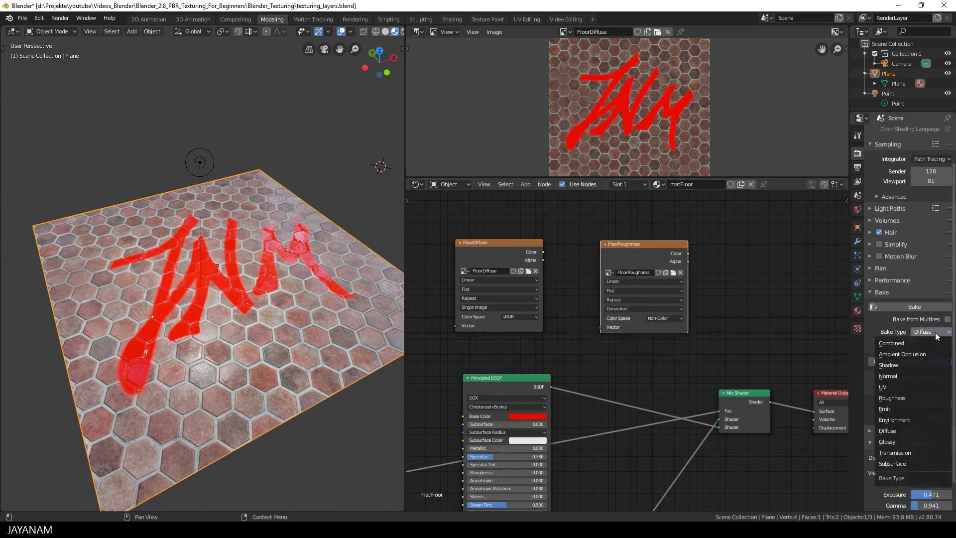
pyautogui.click(905, 397)
pyautogui.click(912, 305)
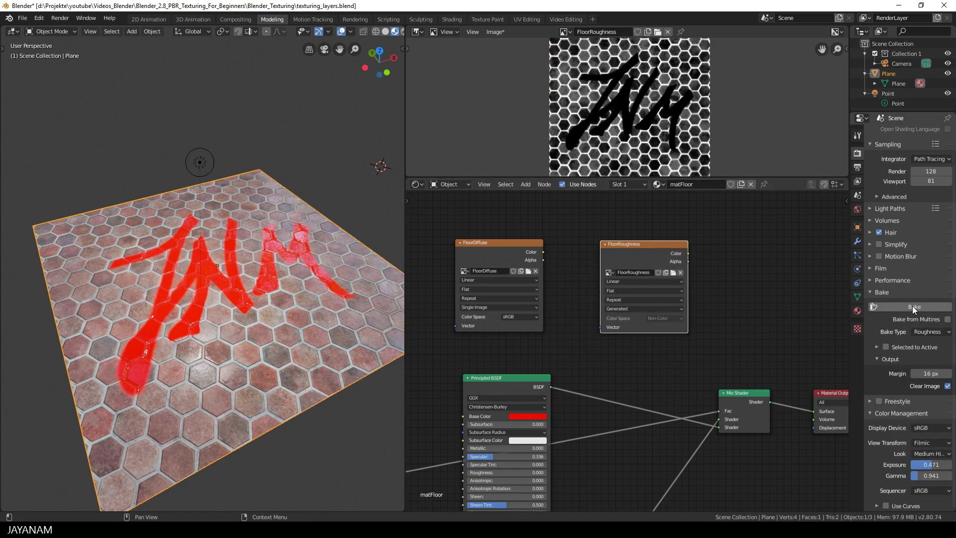
pyautogui.click(495, 32)
pyautogui.click(517, 111)
pyautogui.click(921, 53)
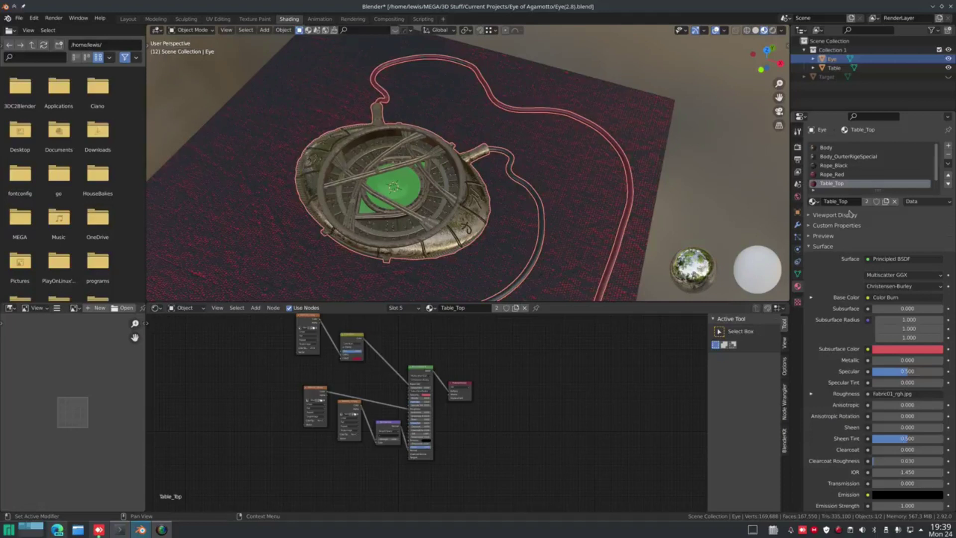
# Step: Examine the node setups of the Eye's Body_OurterRigeSpecial and Rope_Black materials
pyautogui.click(848, 157)
pyautogui.moveTo(495, 397); pyautogui.dragTo(477, 383, button='middle')
pyautogui.scroll(5, 473, 388)
pyautogui.moveTo(446, 417); pyautogui.dragTo(374, 439, button='middle')
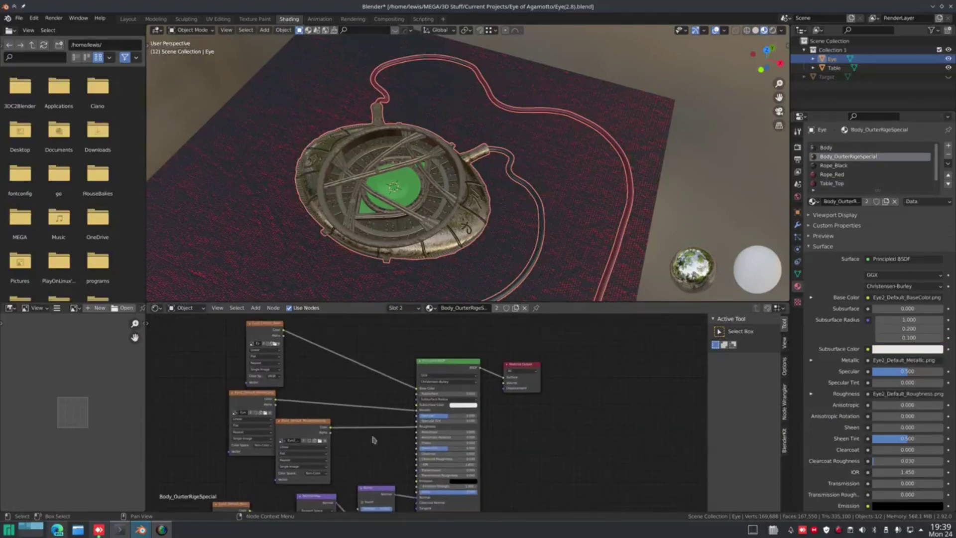
pyautogui.click(834, 165)
pyautogui.moveTo(463, 388); pyautogui.dragTo(489, 452, button='middle')
# Step: Try adding a Mix Shader node beside the Principled BSDF in the Rope_Black material
pyautogui.moveTo(468, 351); pyautogui.dragTo(535, 391)
pyautogui.hotkey('shift', 'a')
pyautogui.click(523, 361)
pyautogui.write('mix')
pyautogui.click(532, 378)
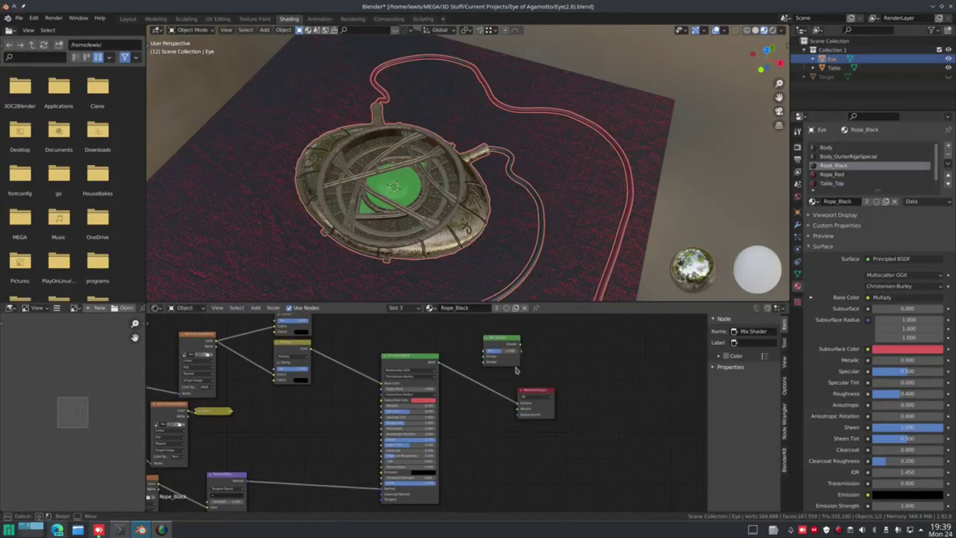
pyautogui.click(515, 369)
pyautogui.moveTo(412, 356); pyautogui.dragTo(384, 375)
pyautogui.click(503, 354)
pyautogui.press('x')
# Step: Look through the Stone_Glow material's nodes and return to the Body_OurterRigeSpecial material
pyautogui.keyDown('alt'); pyautogui.moveTo(450, 354); pyautogui.dragTo(454, 408); pyautogui.keyUp('alt')
pyautogui.keyDown('ctrl'); pyautogui.scroll(-3, 832, 186); pyautogui.keyUp('ctrl')
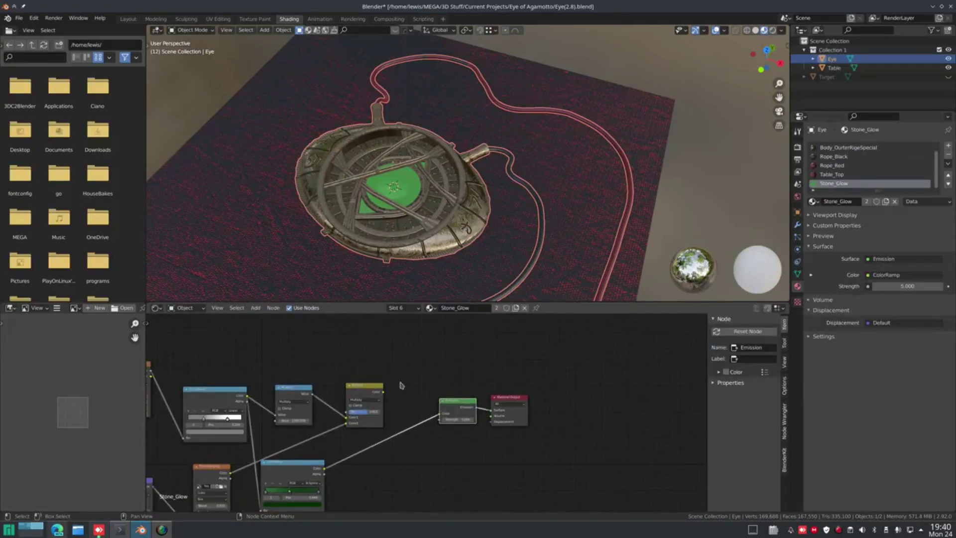
pyautogui.click(848, 147)
# Step: Go through the Eye's UV maps and display its SimpleBake layout in the UV Editing workspace
pyautogui.click(797, 274)
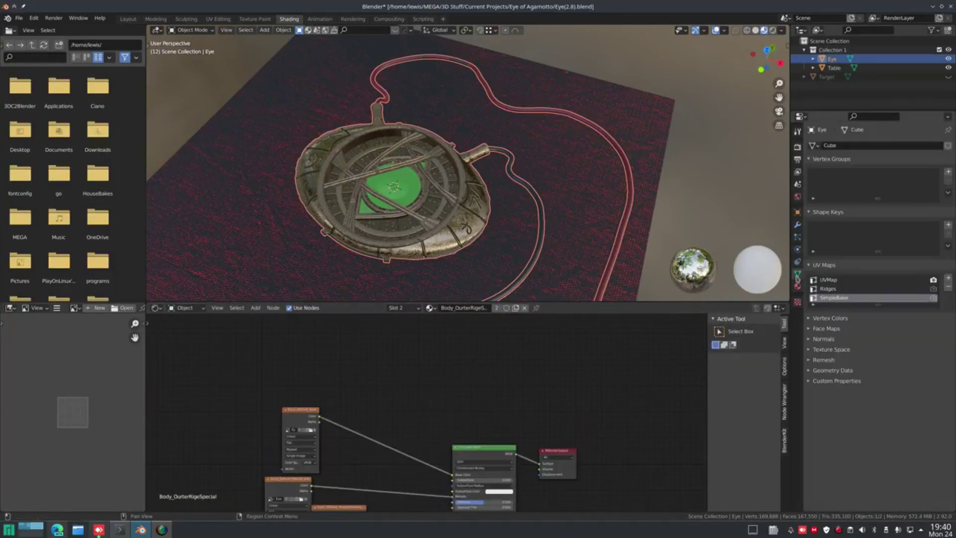
pyautogui.click(218, 19)
pyautogui.click(828, 280)
pyautogui.click(829, 289)
pyautogui.press('Tab')
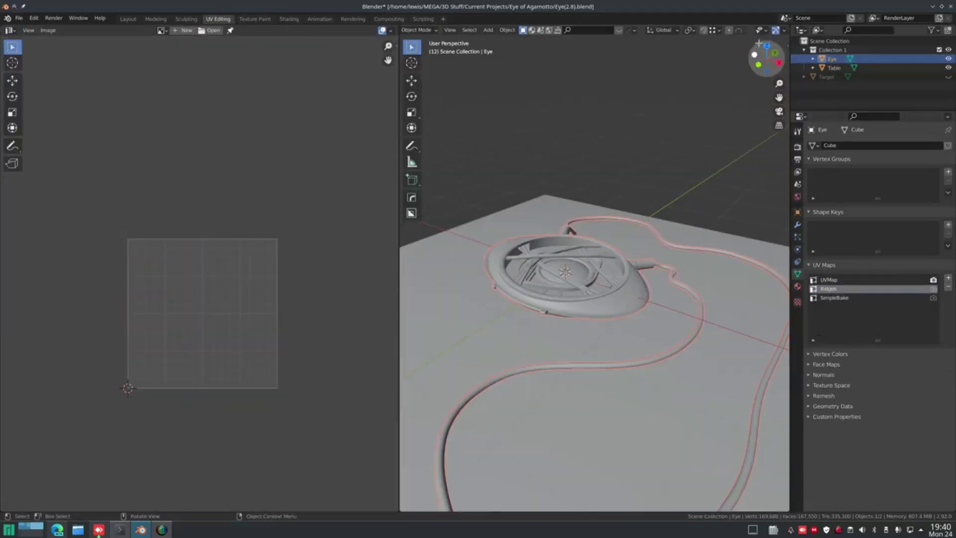
pyautogui.click(764, 30)
pyautogui.click(834, 297)
pyautogui.press('Tab')
pyautogui.press('Home')
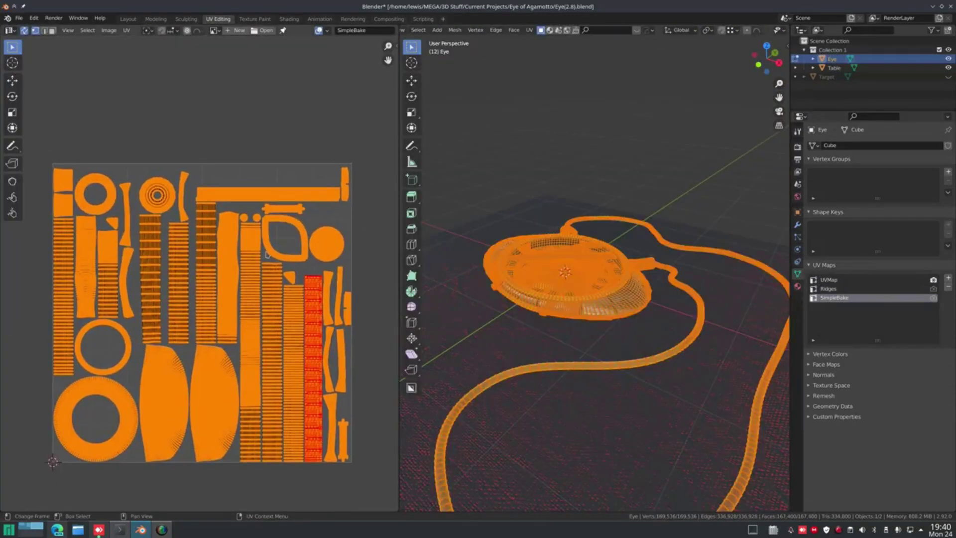
# Step: Display the Table's SimpleBake UV layout and return to Object Mode
pyautogui.press('Tab')
pyautogui.click(541, 406)
pyautogui.press('Tab')
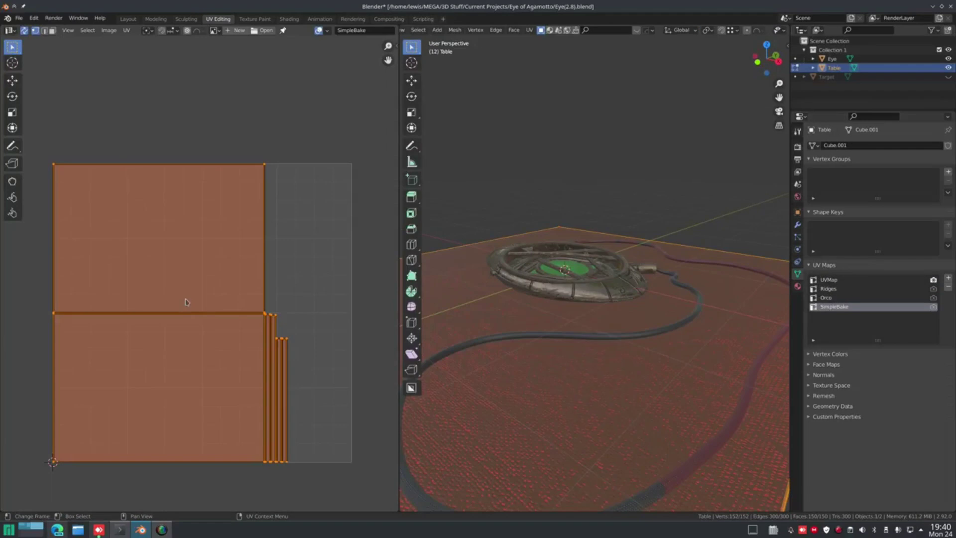
pyautogui.press('Tab')
# Step: Show the Simple Bake render settings and look up the SimpleBake add-on in the preferences by searching for "sim"
pyautogui.click(797, 148)
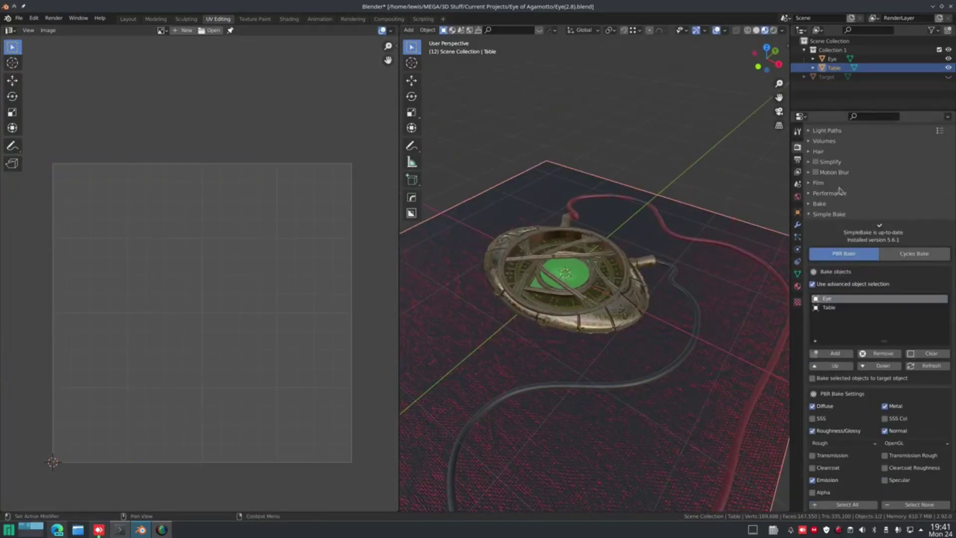
pyautogui.scroll(-3, 837, 209)
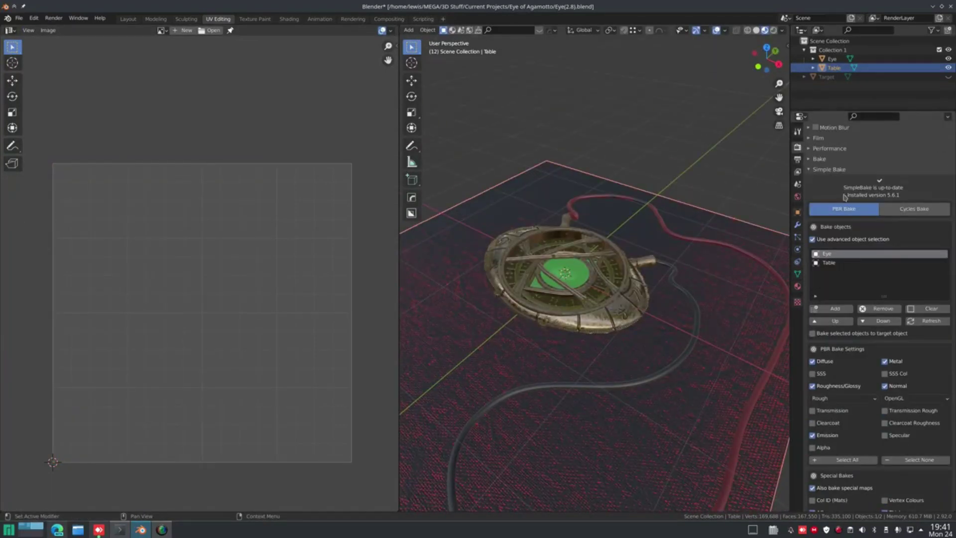
pyautogui.click(34, 18)
pyautogui.click(54, 153)
pyautogui.click(256, 62)
pyautogui.write('sim')
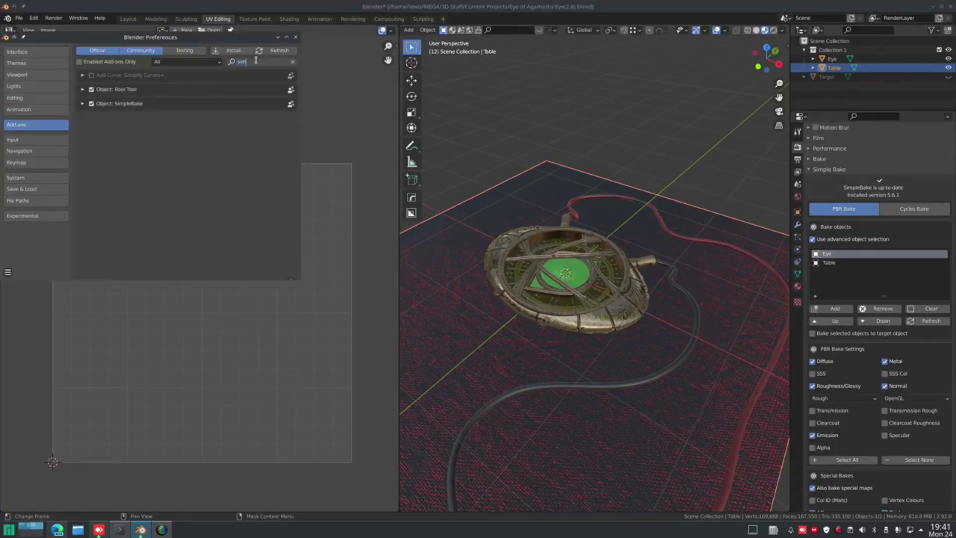
pyautogui.press('Return')
pyautogui.click(83, 104)
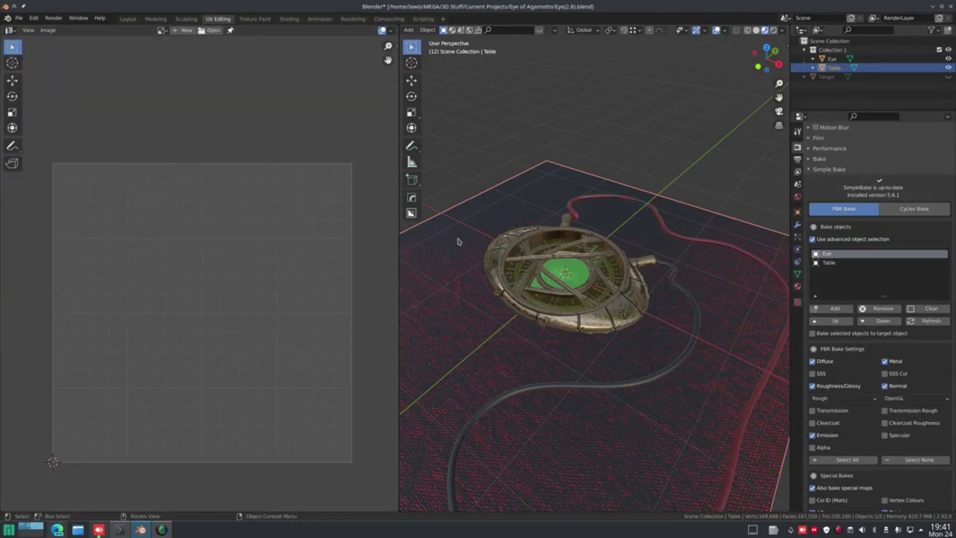
# Step: Highlight Table in the bake objects list and deselect everything in the scene
pyautogui.click(711, 233)
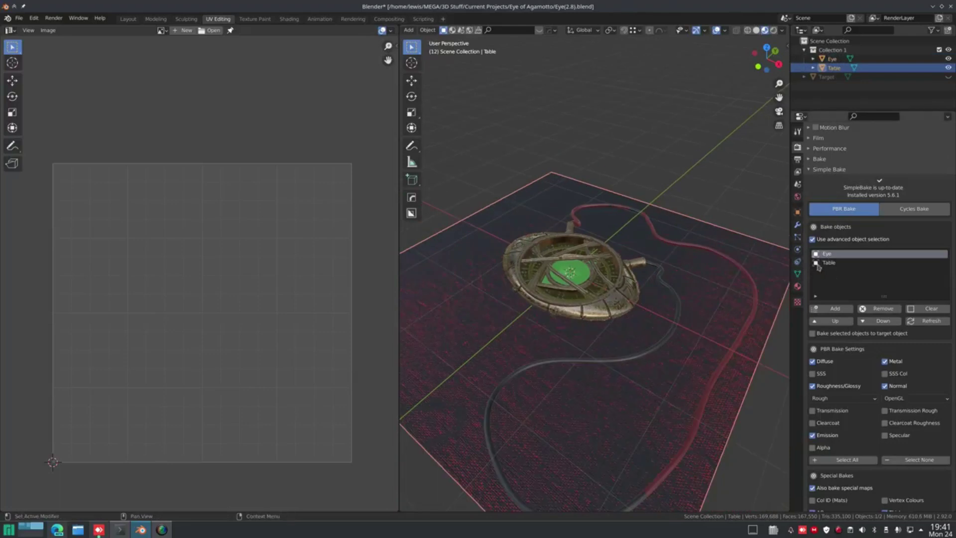
pyautogui.click(819, 263)
pyautogui.hotkey('alt', 'a')
# Step: Review the PBR bake settings and turn off the baking of special maps
pyautogui.scroll(-5, 819, 271)
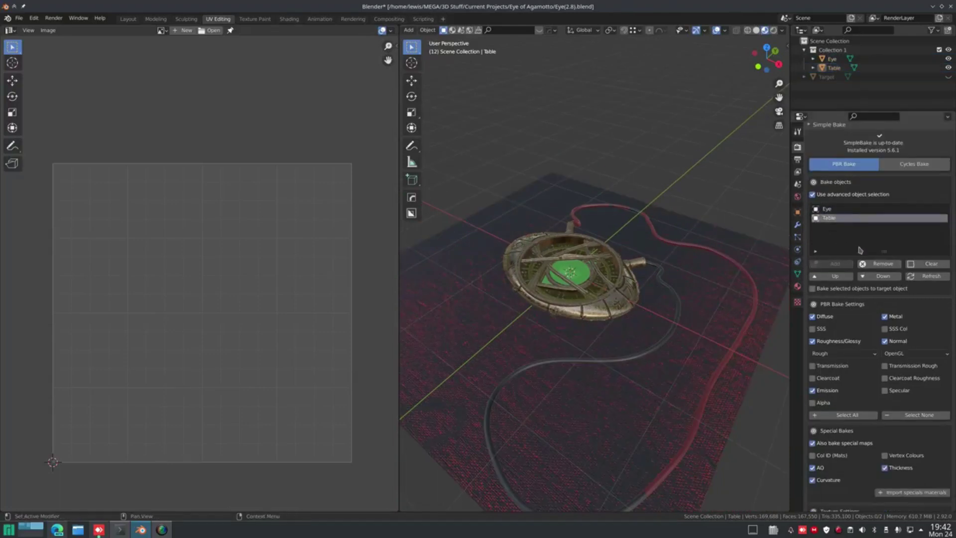
pyautogui.scroll(-2, 861, 279)
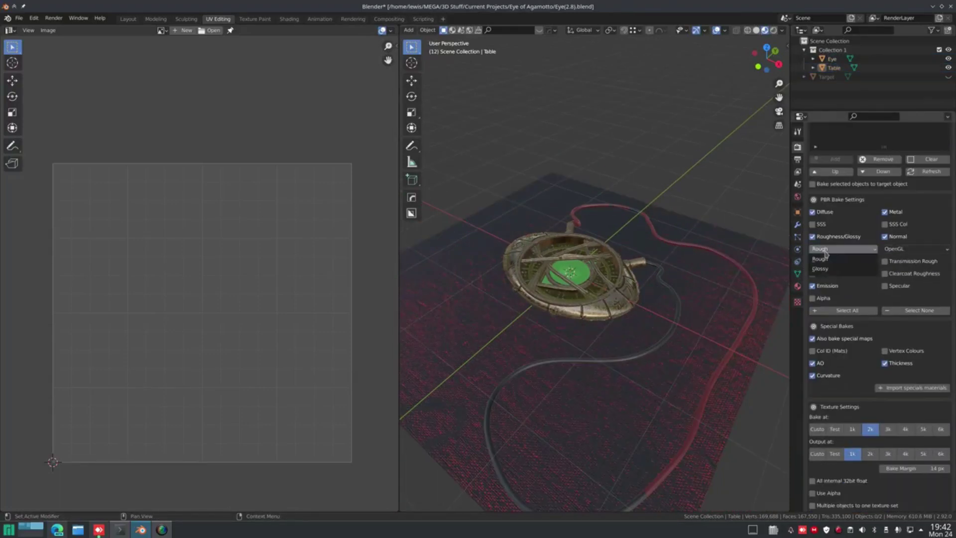
pyautogui.scroll(-2, 820, 261)
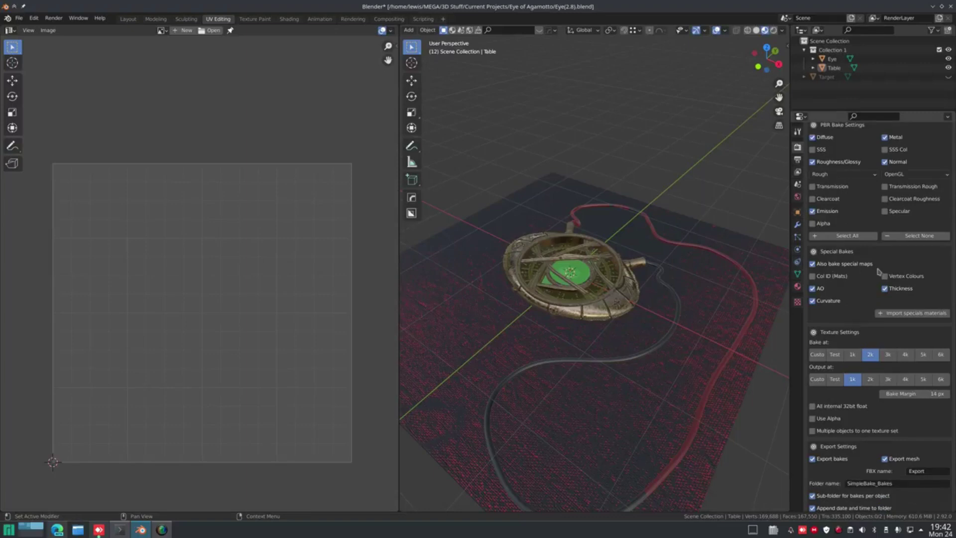
pyautogui.click(812, 264)
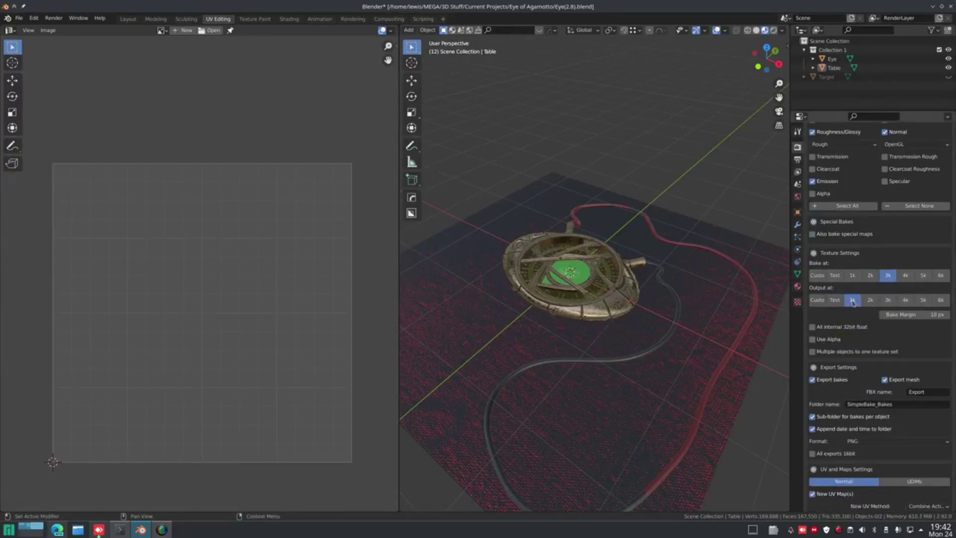
# Step: Review the texture and export settings and turn off New UV Map(s) in the UV settings
pyautogui.scroll(-2, 870, 303)
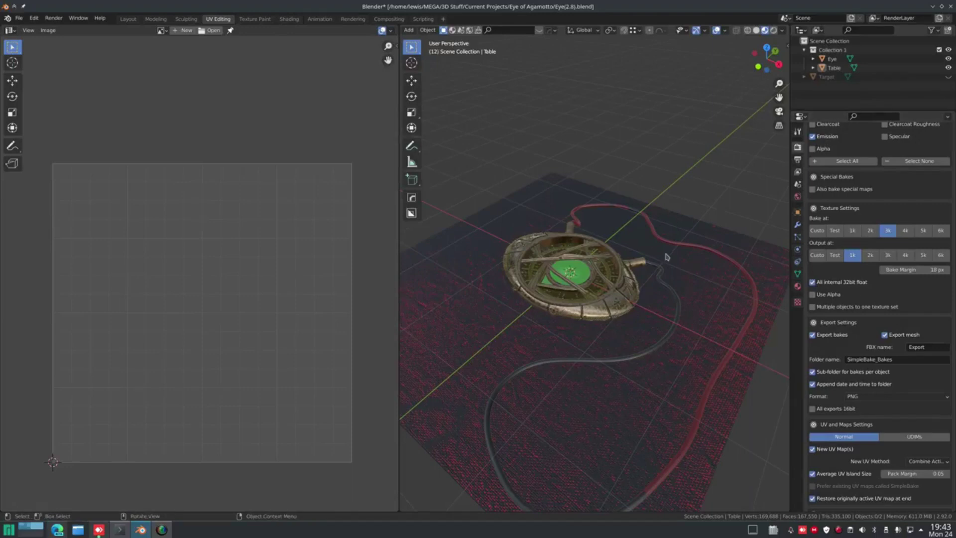
pyautogui.scroll(-2, 879, 310)
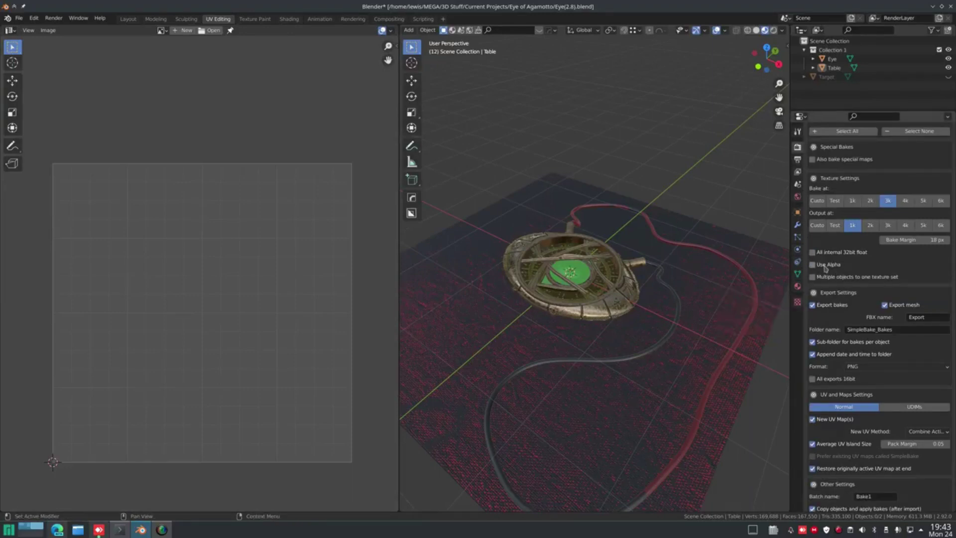
pyautogui.scroll(-4, 838, 287)
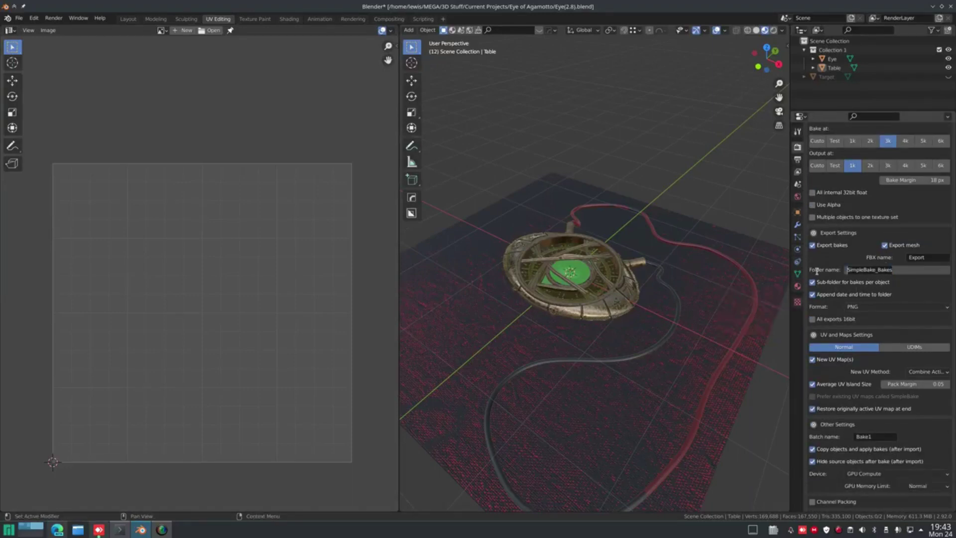
pyautogui.scroll(-3, 912, 289)
pyautogui.scroll(-4, 860, 245)
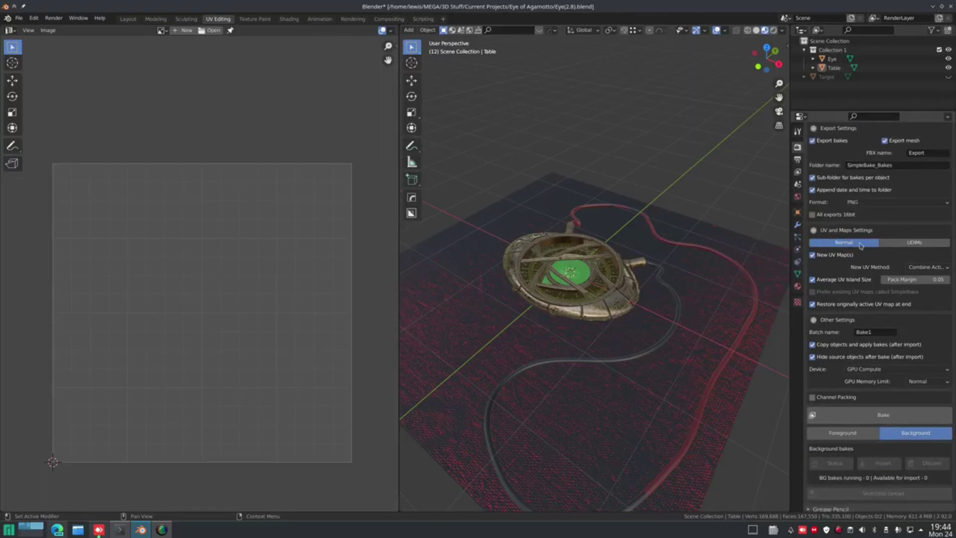
pyautogui.click(834, 259)
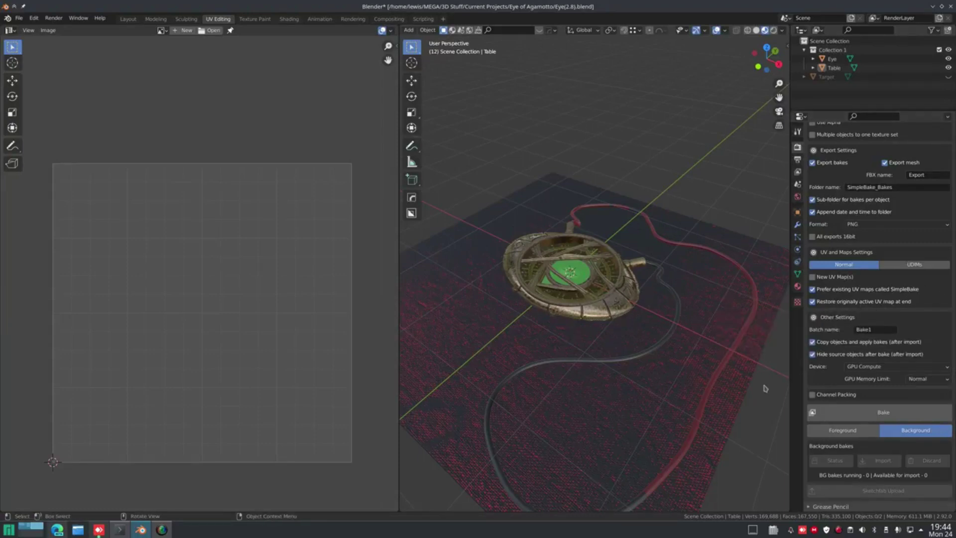
# Step: Set both the bake and output resolution to 2k and bake the Eye and Table in the foreground
pyautogui.scroll(10, 881, 338)
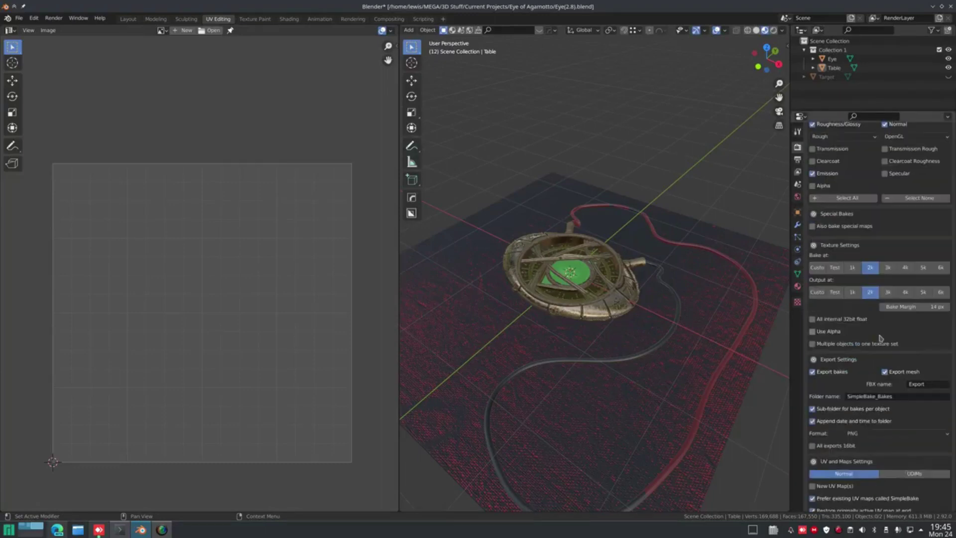
pyautogui.scroll(-10, 881, 338)
pyautogui.click(883, 412)
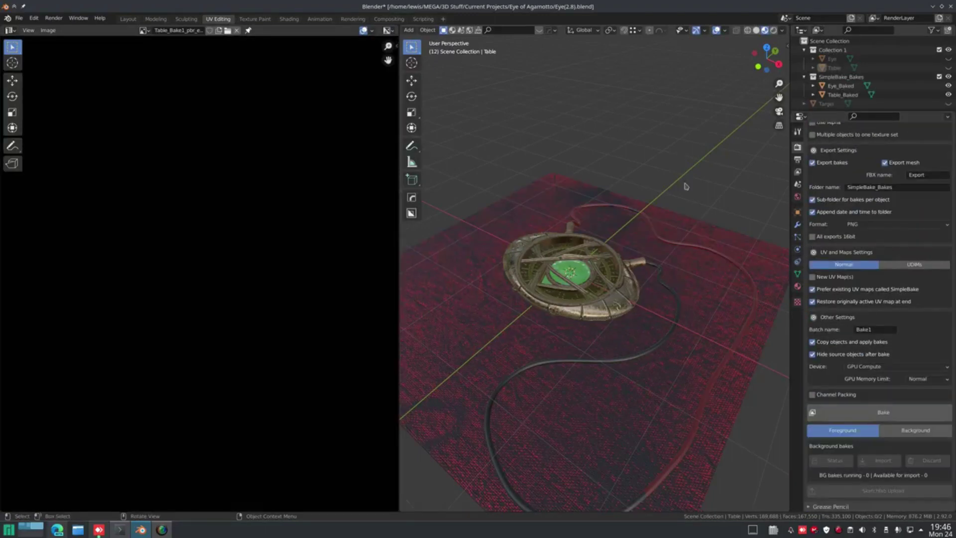
# Step: Select Eye_Baked, view it from another angle in a wider viewport, and show its material settings
pyautogui.click(842, 87)
pyautogui.moveTo(697, 144)
pyautogui.mouseDown(button='middle')
pyautogui.moveTo(717, 175)
pyautogui.moveTo(709, 149)
pyautogui.mouseUp(button='middle')
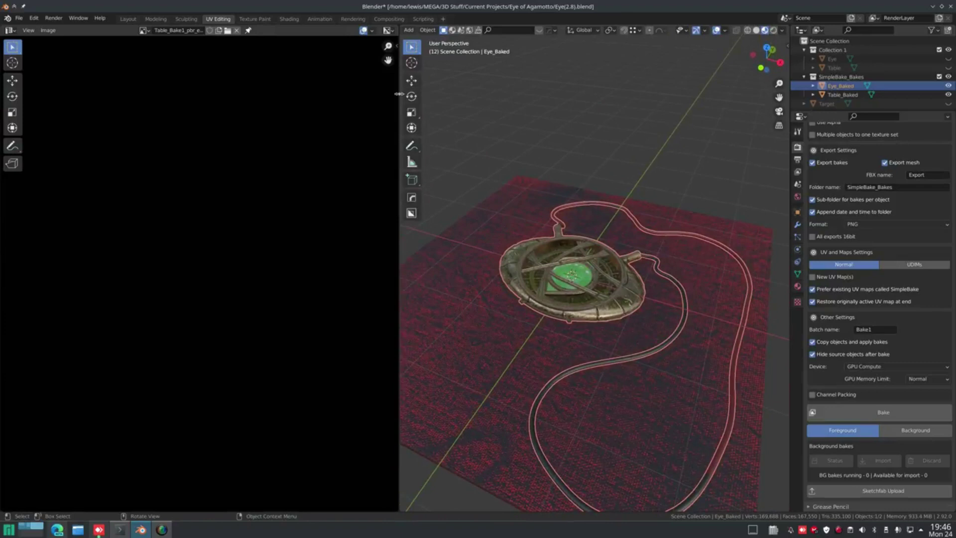
pyautogui.moveTo(399, 94); pyautogui.dragTo(312, 92)
pyautogui.click(798, 286)
# Step: Examine the baked texture nodes of Table_Baked's material in the Shading workspace
pyautogui.click(843, 95)
pyautogui.click(289, 19)
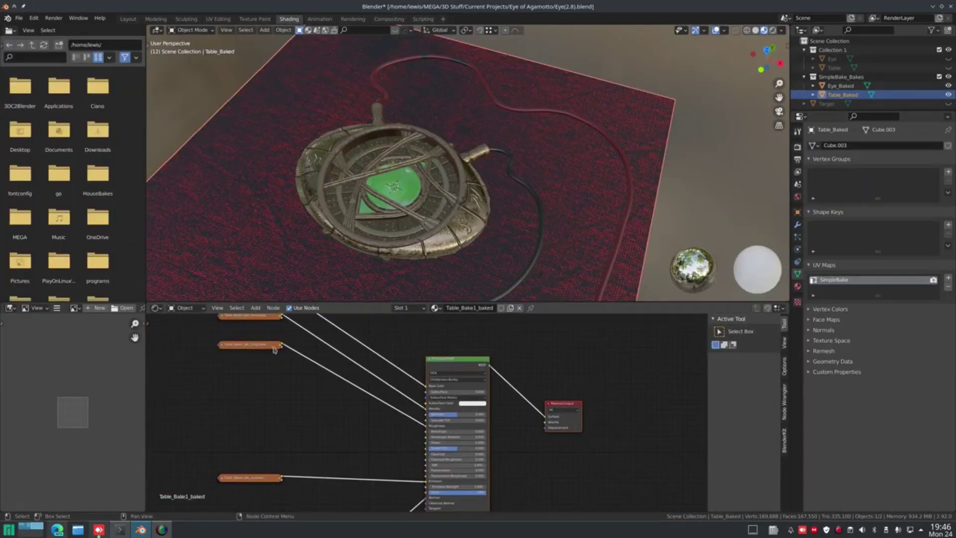
pyautogui.moveTo(275, 351); pyautogui.dragTo(303, 420, button='middle')
pyautogui.scroll(3, 304, 370)
pyautogui.click(293, 347)
pyautogui.moveTo(308, 503); pyautogui.dragTo(299, 319, button='middle')
pyautogui.moveTo(328, 351); pyautogui.dragTo(374, 485, button='middle')
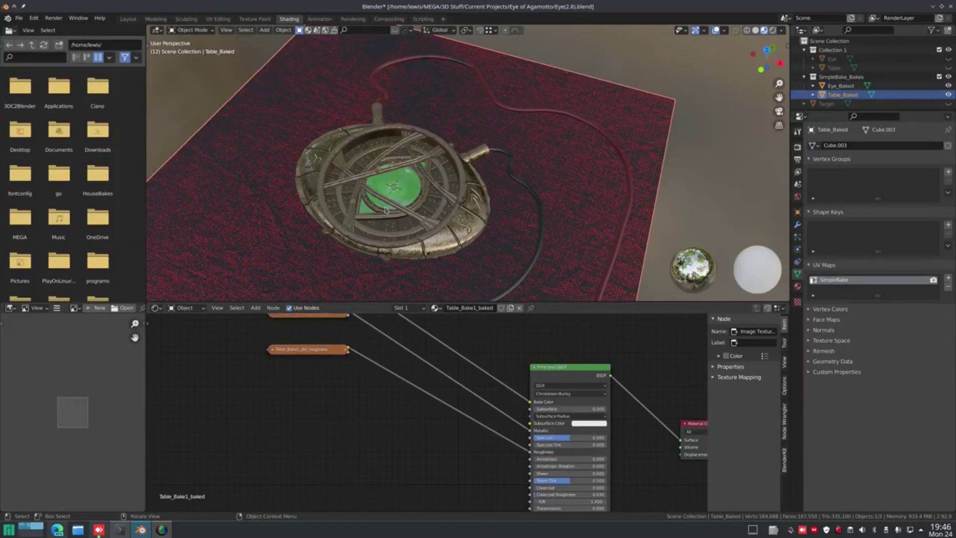
# Step: Show the scene's render and standard Bake settings and view the baked objects as a whole
pyautogui.click(309, 173)
pyautogui.click(281, 182)
pyautogui.click(797, 147)
pyautogui.scroll(-4, 428, 212)
pyautogui.moveTo(428, 213); pyautogui.dragTo(427, 188, button='middle')
pyautogui.click(78, 530)
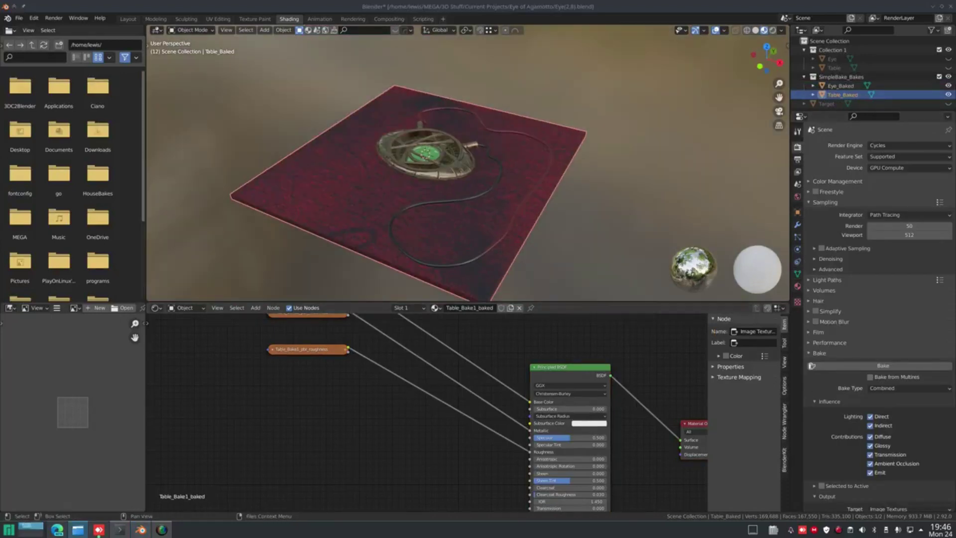
pyautogui.moveTo(354, 209); pyautogui.dragTo(325, 158)
pyautogui.doubleClick(263, 137)
pyautogui.click(453, 98)
pyautogui.doubleClick(211, 138)
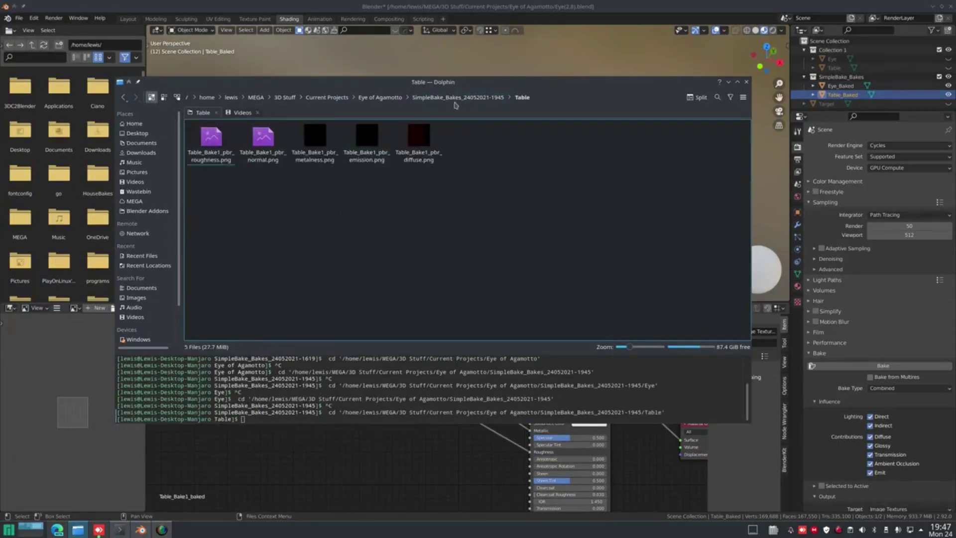
pyautogui.click(454, 98)
pyautogui.hotkey('alt', 'Tab')
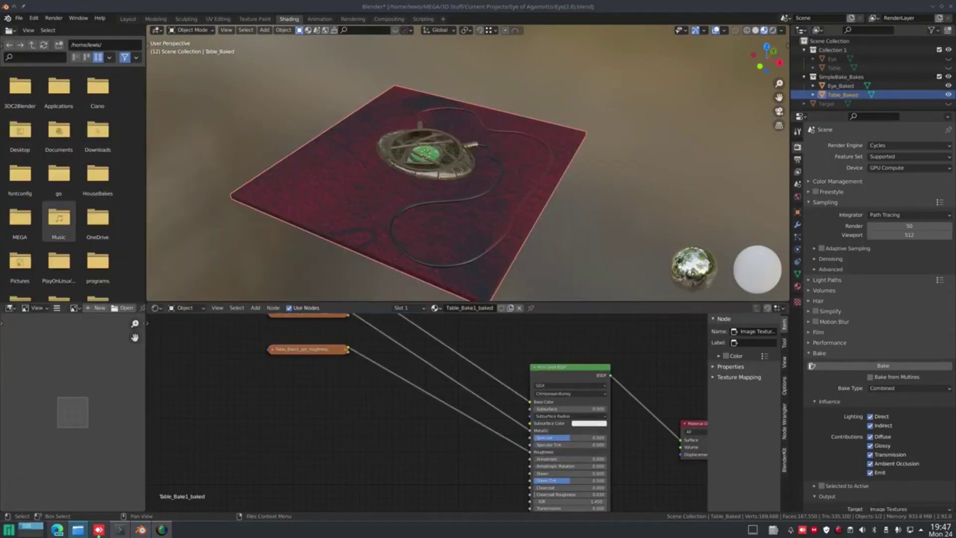
# Step: In the Layout workspace, unhide and select the Target object, and enable baking selected objects to it in SimpleBake
pyautogui.click(128, 19)
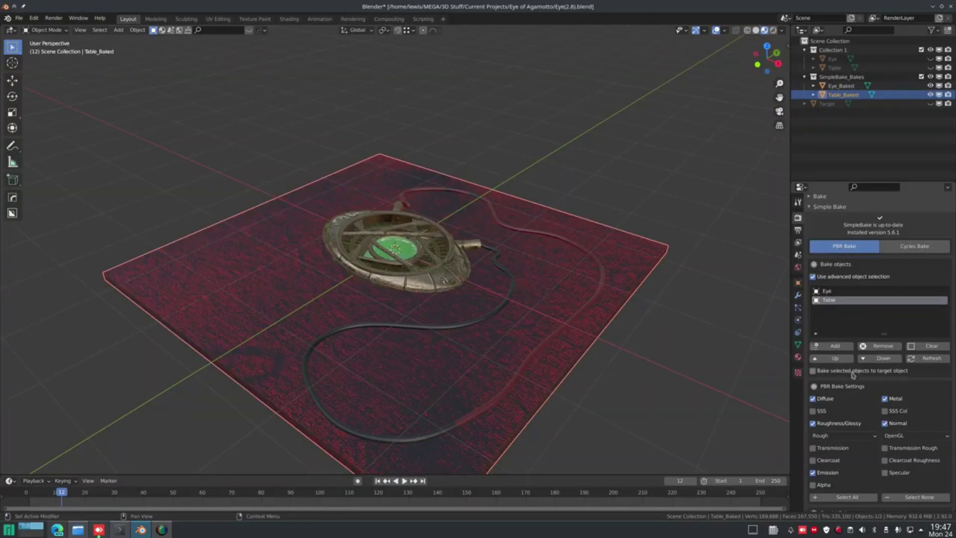
pyautogui.click(932, 104)
pyautogui.moveTo(503, 274)
pyautogui.mouseDown(button='middle')
pyautogui.moveTo(385, 246)
pyautogui.moveTo(498, 274)
pyautogui.mouseUp(button='middle')
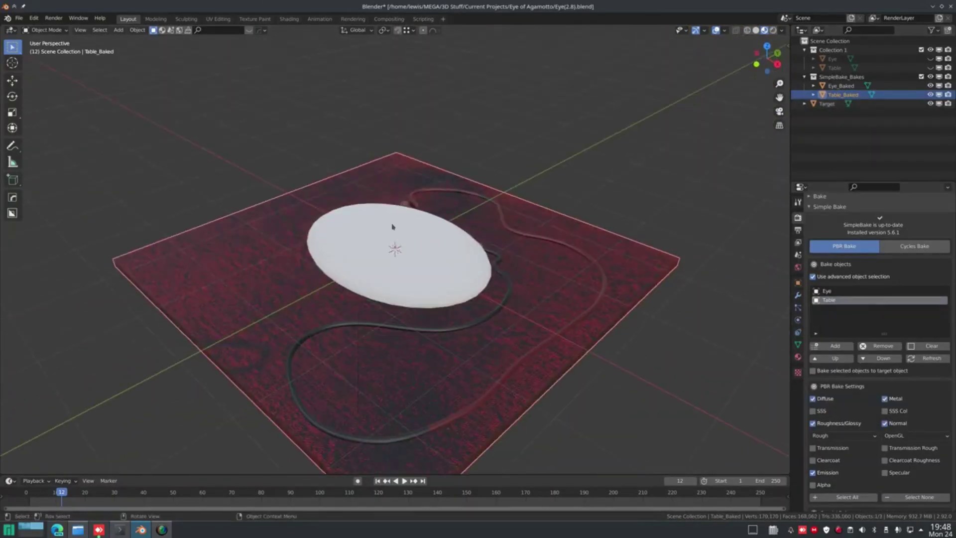
pyautogui.click(412, 271)
pyautogui.scroll(3, 413, 272)
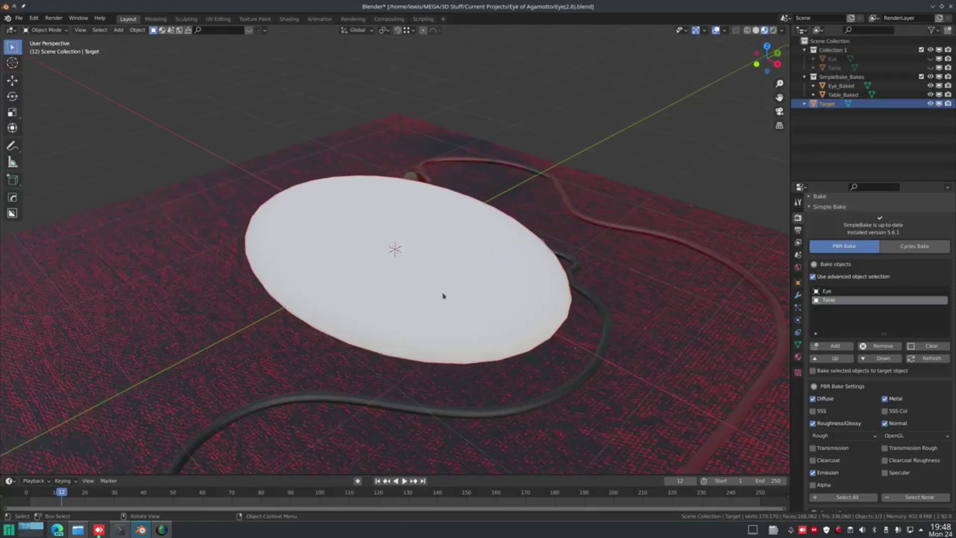
pyautogui.moveTo(441, 295)
pyautogui.mouseDown(button='middle')
pyautogui.moveTo(410, 248)
pyautogui.moveTo(443, 306)
pyautogui.mouseUp(button='middle')
pyautogui.click(854, 371)
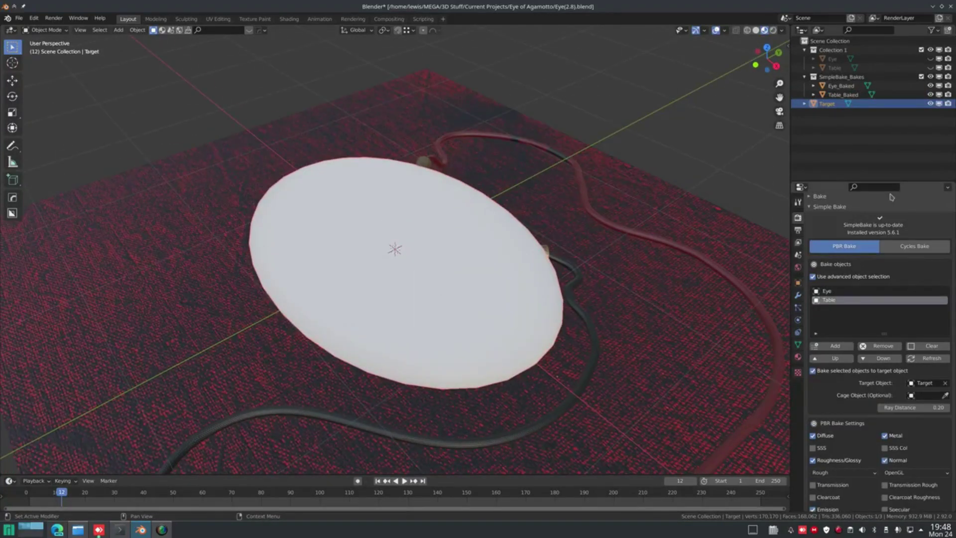
# Step: Try to bake the hidden Eye and Table objects to the Target object
pyautogui.scroll(-15, 892, 197)
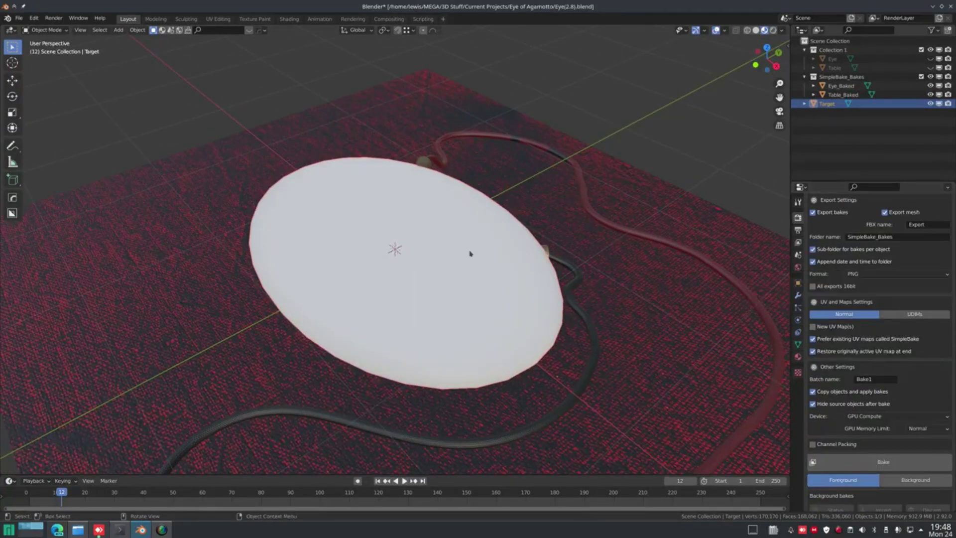
pyautogui.scroll(-1, 846, 448)
pyautogui.click(827, 448)
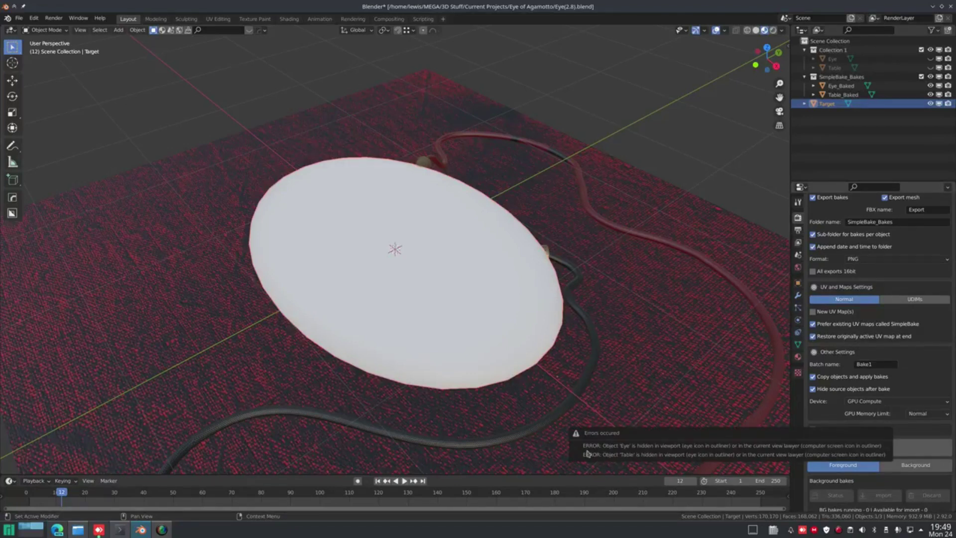
pyautogui.scroll(7, 850, 321)
pyautogui.scroll(-6, 843, 407)
pyautogui.click(838, 479)
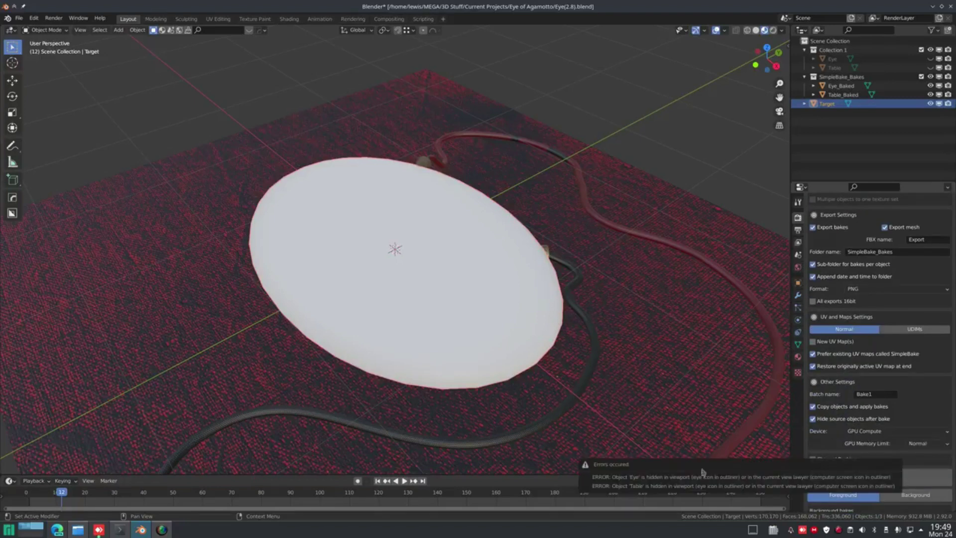
# Step: Delete the SimpleBake_Bakes collection with its baked objects, and unhide Eye and Table in Collection 1
pyautogui.rightClick(827, 77)
pyautogui.click(811, 137)
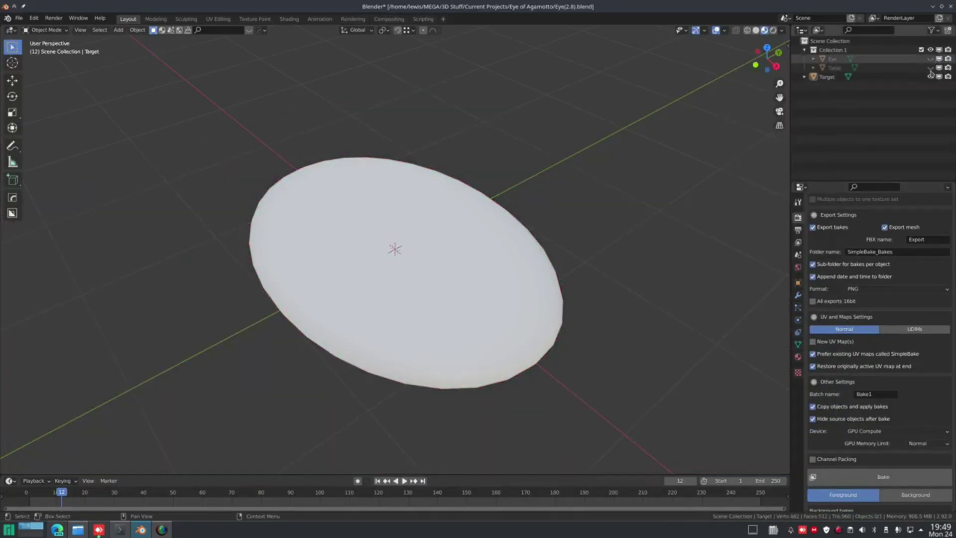
pyautogui.moveTo(930, 58); pyautogui.dragTo(930, 68)
# Step: Bake Eye and Table to the Target object, and inspect the selected Target_Baked result from several angles
pyautogui.scroll(-2, 888, 415)
pyautogui.click(883, 446)
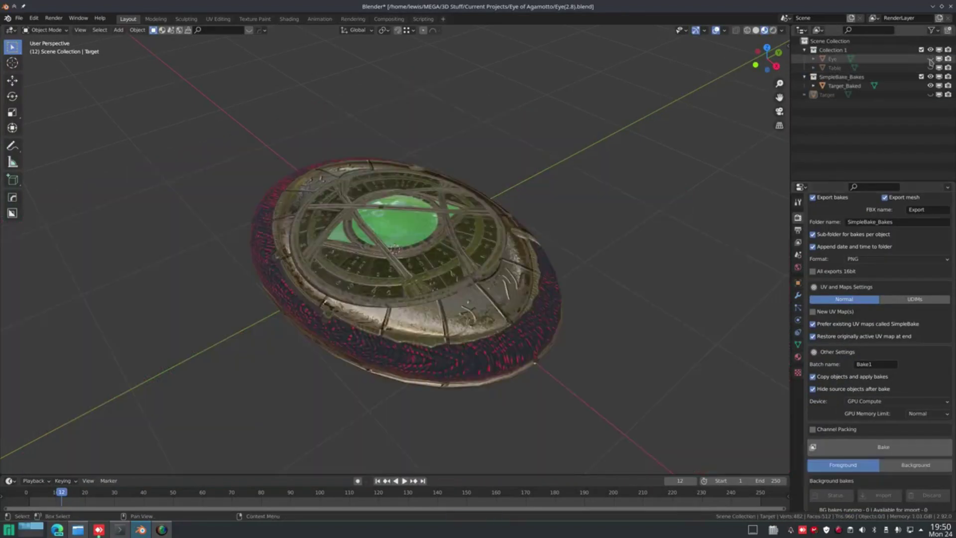
pyautogui.moveTo(642, 209); pyautogui.dragTo(383, 273, button='middle')
pyautogui.scroll(-4, 344, 271)
pyautogui.click(348, 271)
pyautogui.moveTo(466, 272); pyautogui.dragTo(332, 197, button='middle')
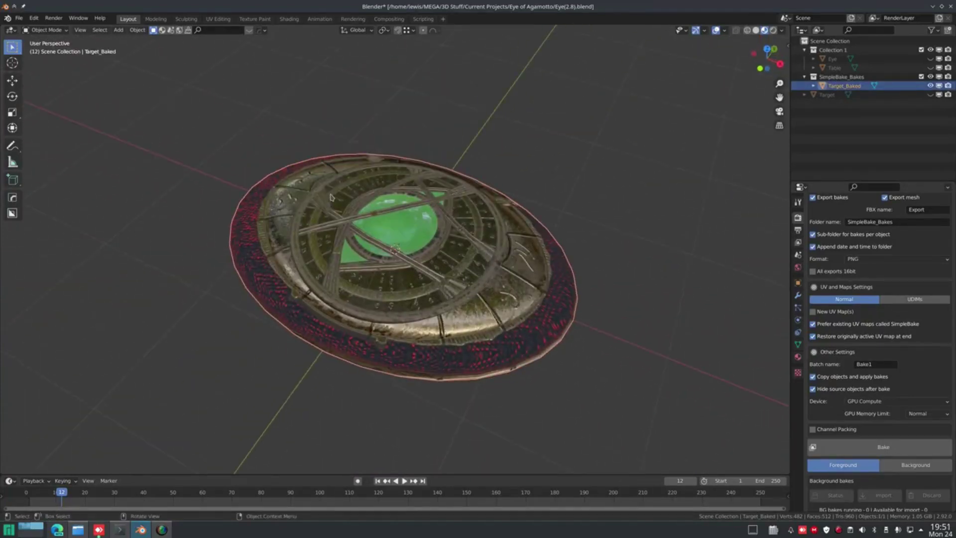
pyautogui.moveTo(355, 253); pyautogui.dragTo(348, 253, button='middle')
# Step: Switch SimpleBake from PBR Bake to Cycles Bake, and set its samples to 100
pyautogui.scroll(15, 871, 325)
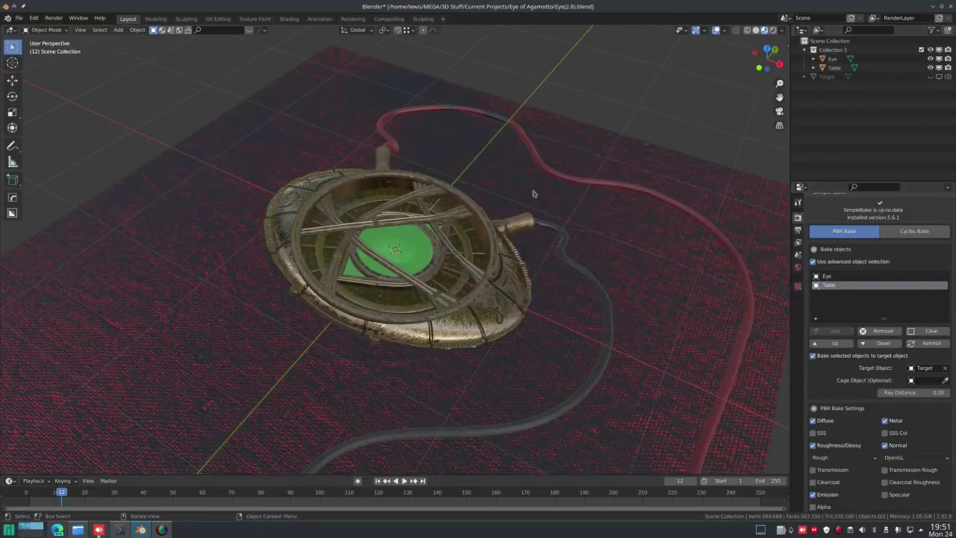
pyautogui.click(914, 231)
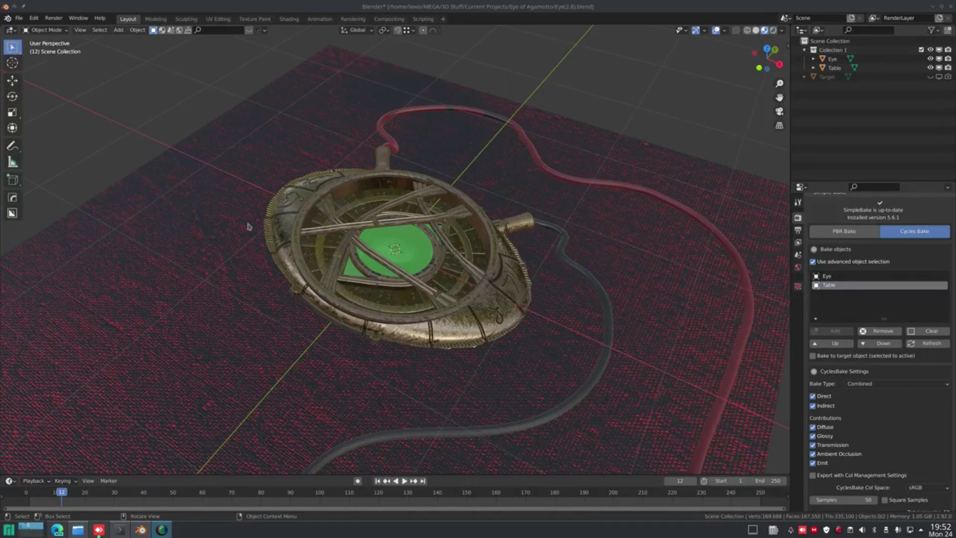
pyautogui.scroll(-6, 851, 267)
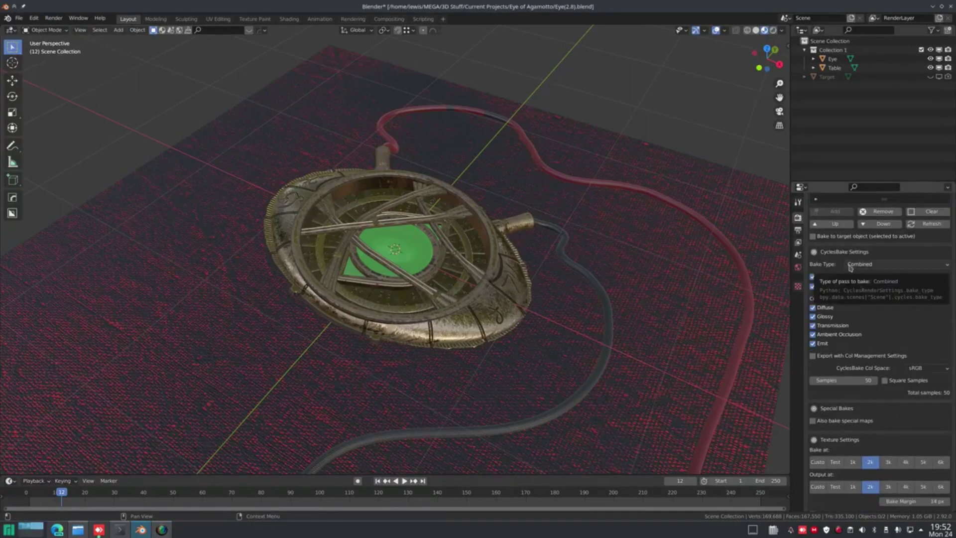
pyautogui.scroll(10, 850, 268)
pyautogui.scroll(-9, 852, 294)
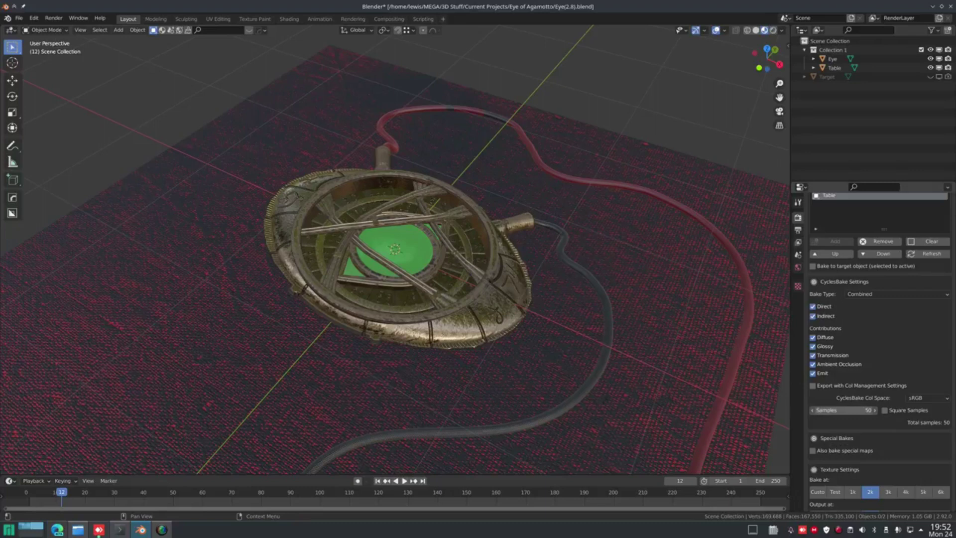
pyautogui.scroll(-3, 923, 423)
pyautogui.scroll(12, 869, 324)
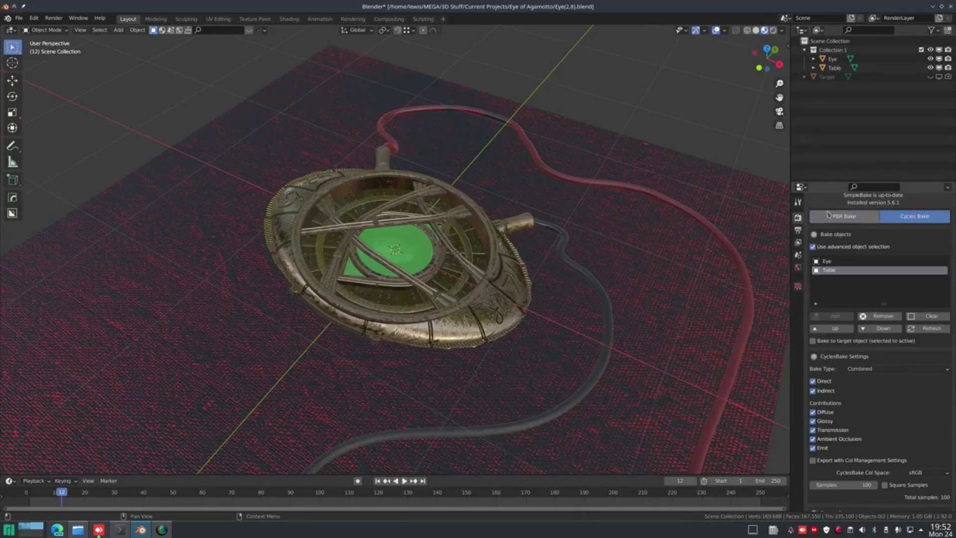
pyautogui.click(844, 201)
pyautogui.click(915, 201)
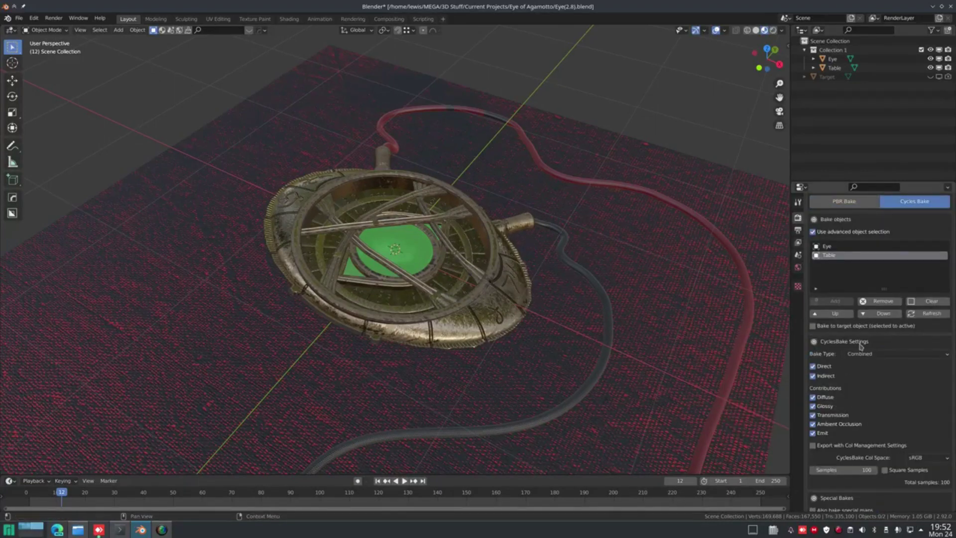
# Step: Enable the additional special maps, with Col ID (Mats), AO and Curvature selected for baking
pyautogui.scroll(-4, 899, 399)
pyautogui.scroll(-5, 854, 363)
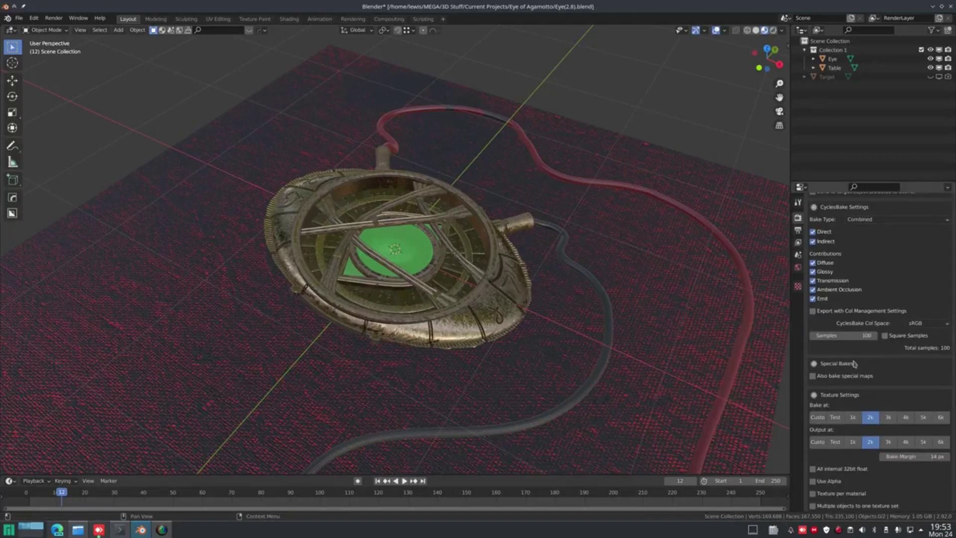
pyautogui.click(852, 347)
pyautogui.click(824, 361)
pyautogui.scroll(-6, 867, 381)
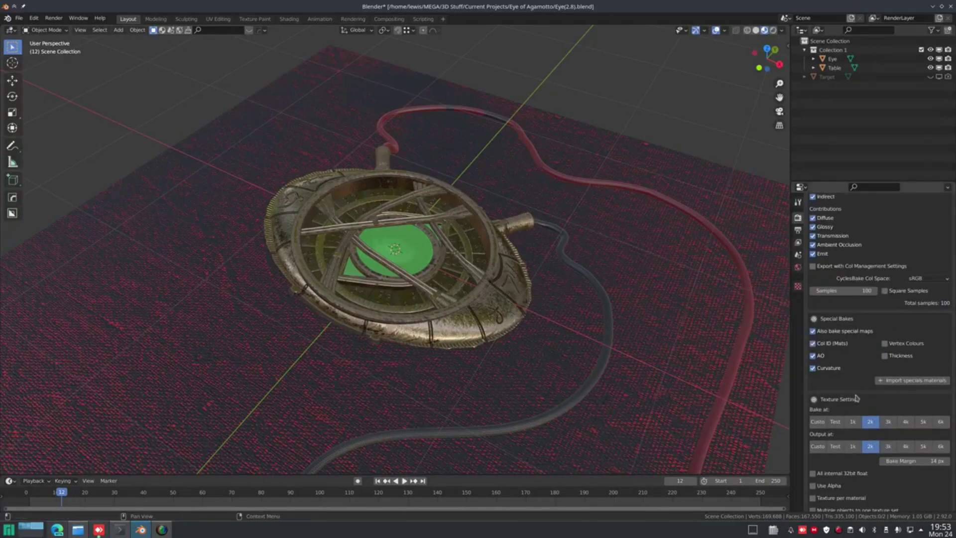
# Step: Set the bake to run in the background, and enable Denoise in the other settings
pyautogui.scroll(-8, 872, 394)
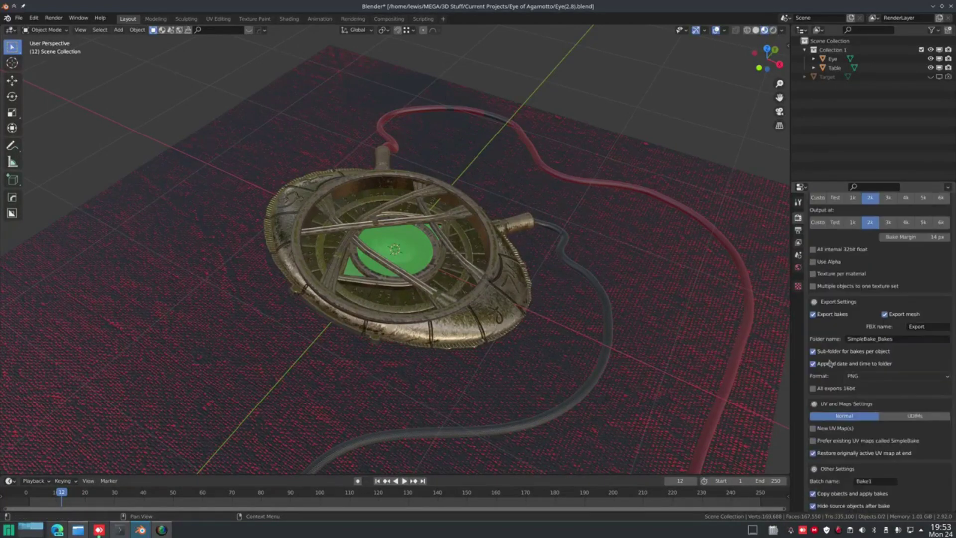
pyautogui.scroll(-1, 868, 377)
pyautogui.click(915, 473)
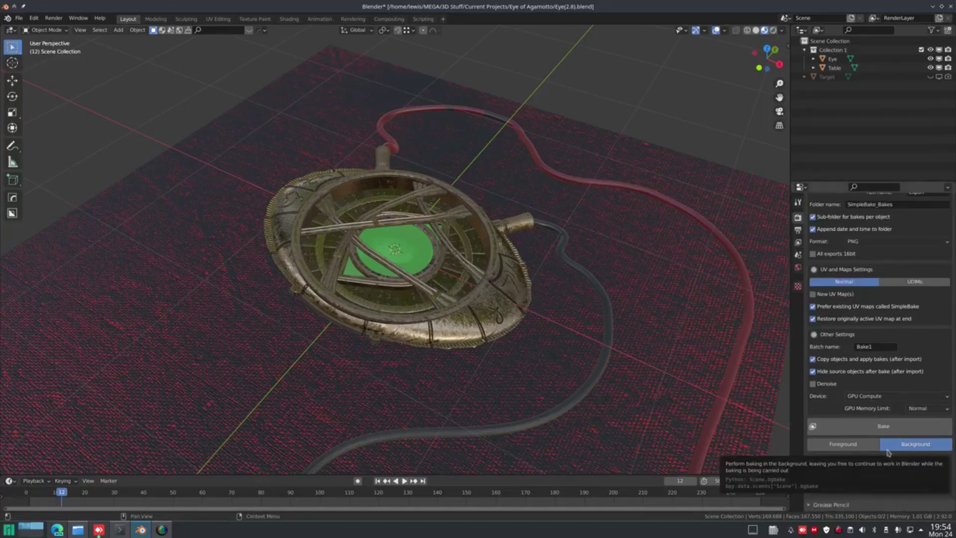
pyautogui.click(814, 414)
pyautogui.scroll(4, 844, 289)
pyautogui.scroll(-5, 844, 289)
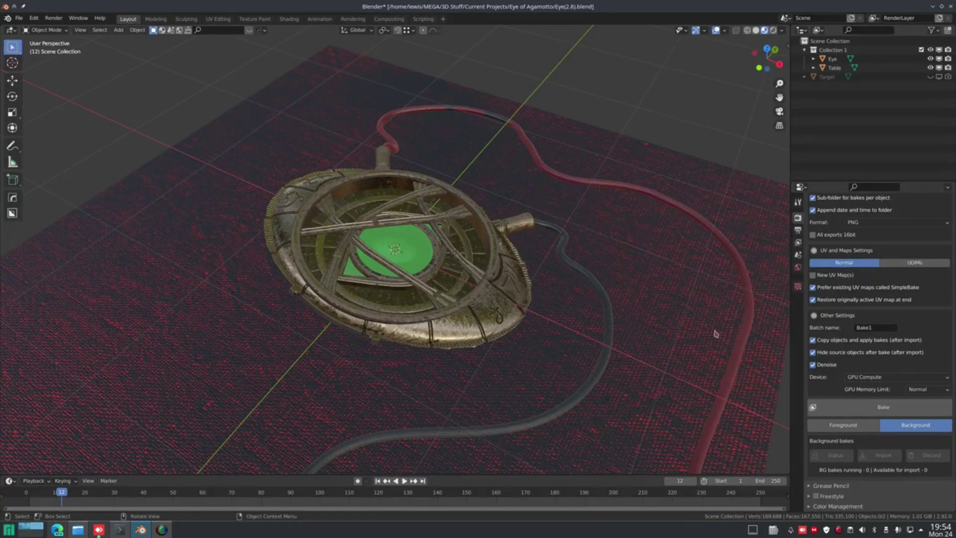
# Step: Review the Cycles Bake settings and start the background bake
pyautogui.scroll(15, 911, 378)
pyautogui.scroll(-15, 911, 378)
pyautogui.click(841, 411)
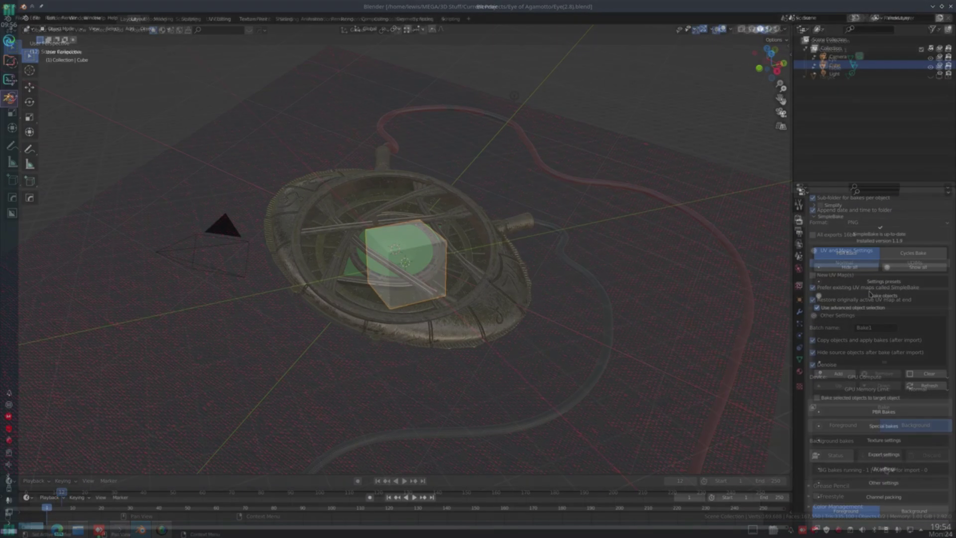
# Step: Collapse the Bake objects section, and look over the SimpleBake sections from PBR Bakes to Channel packing
pyautogui.click(871, 295)
pyautogui.click(866, 310)
pyautogui.click(865, 310)
pyautogui.scroll(-1, 885, 333)
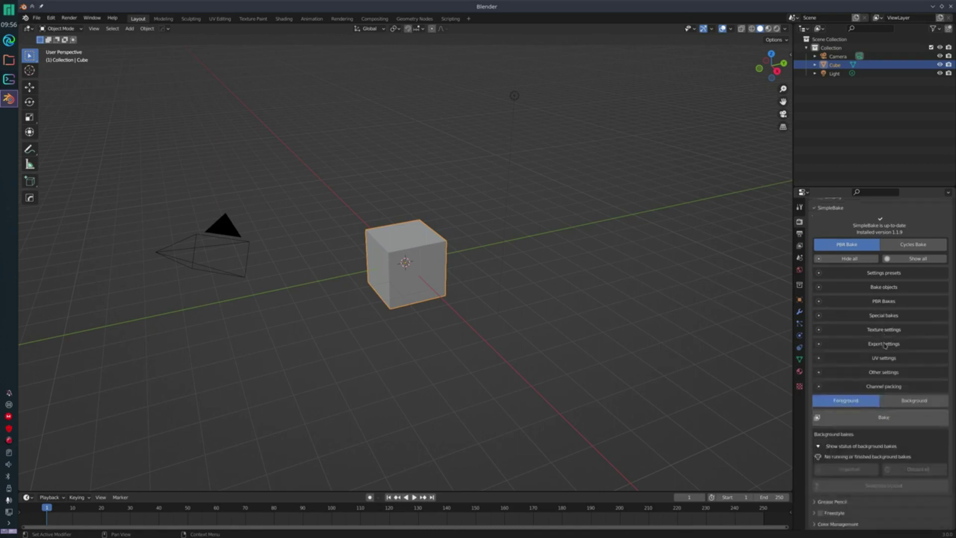
pyautogui.click(885, 344)
pyautogui.click(884, 345)
pyautogui.click(878, 360)
pyautogui.click(879, 362)
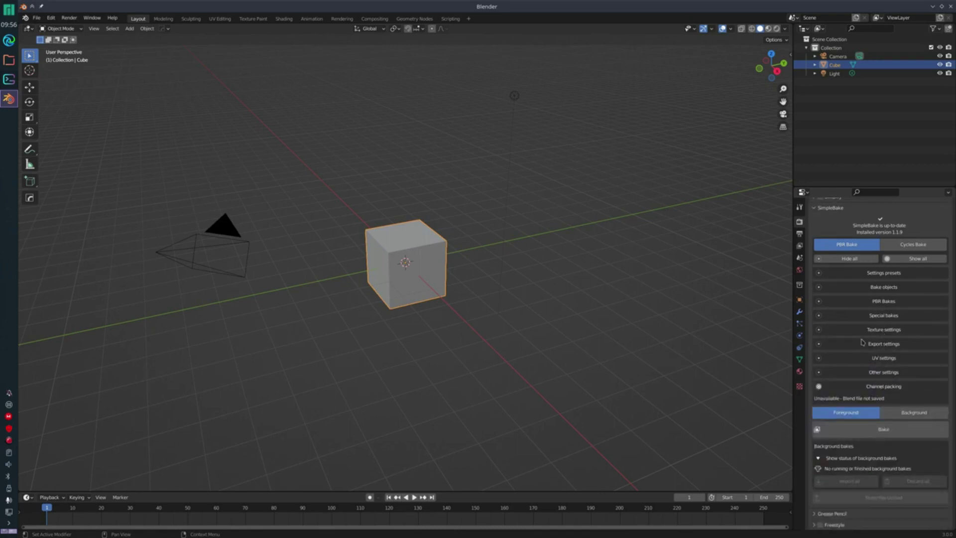
# Step: Look over the Bake objects, PBR Bakes and Special bakes sections, and expand Texture settings
pyautogui.click(874, 287)
pyautogui.click(874, 288)
pyautogui.click(873, 301)
pyautogui.click(874, 301)
pyautogui.click(873, 317)
pyautogui.click(873, 317)
pyautogui.click(873, 331)
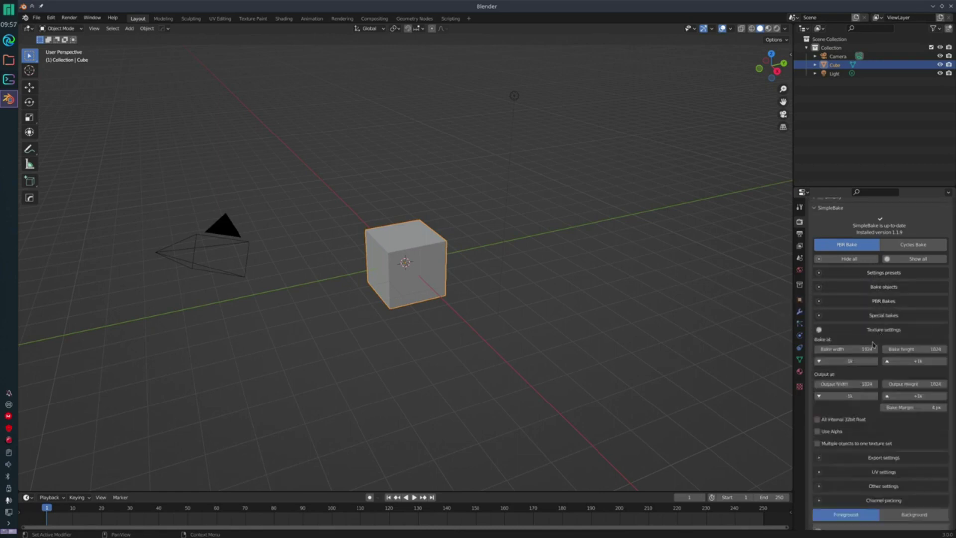
# Step: Expand Settings presets, enable the SSS Col and Normal maps, and set the bake and output sizes to 2048 × 2048
pyautogui.scroll(2, 882, 269)
pyautogui.click(881, 269)
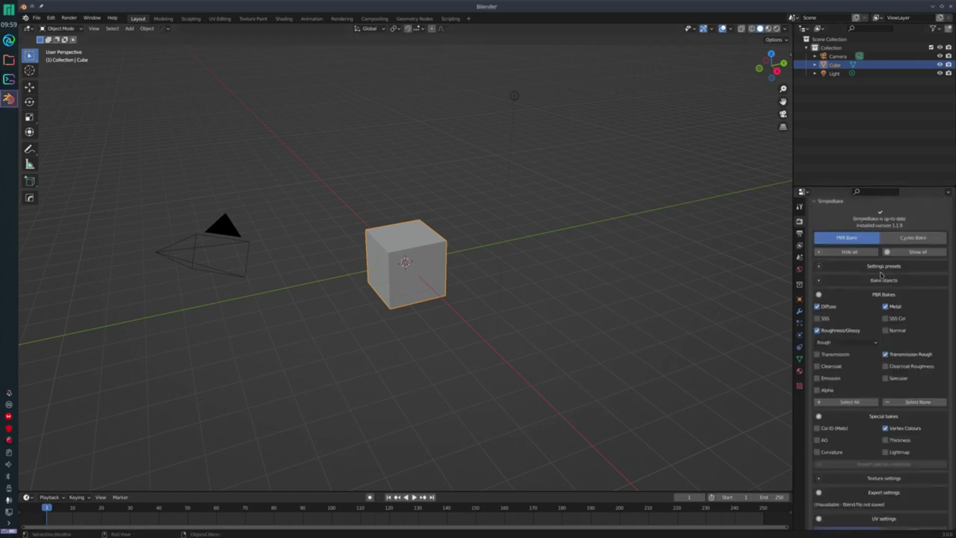
pyautogui.click(881, 268)
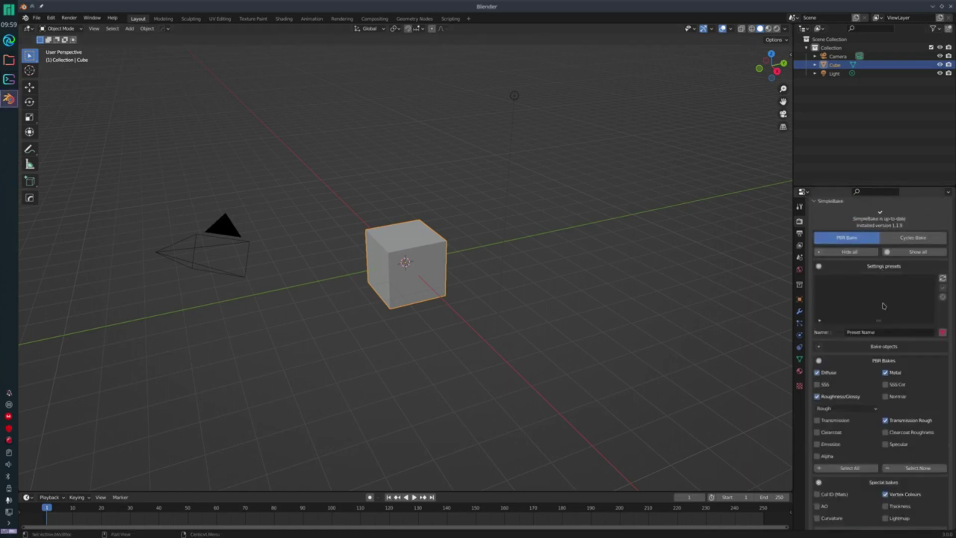
pyautogui.scroll(-1, 884, 414)
pyautogui.click(886, 382)
pyautogui.scroll(-10, 894, 379)
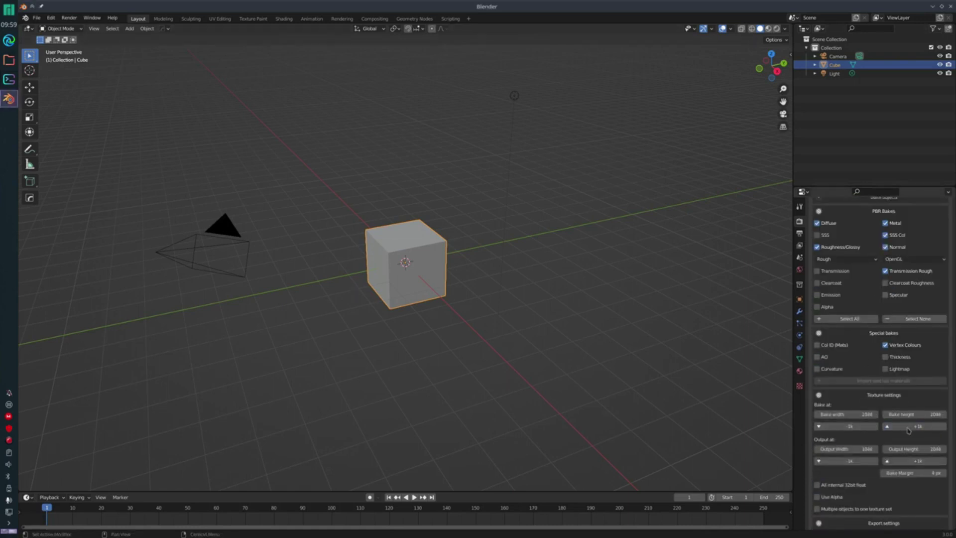
# Step: Save the current bake settings as a preset named MyNewPreset
pyautogui.scroll(12, 903, 366)
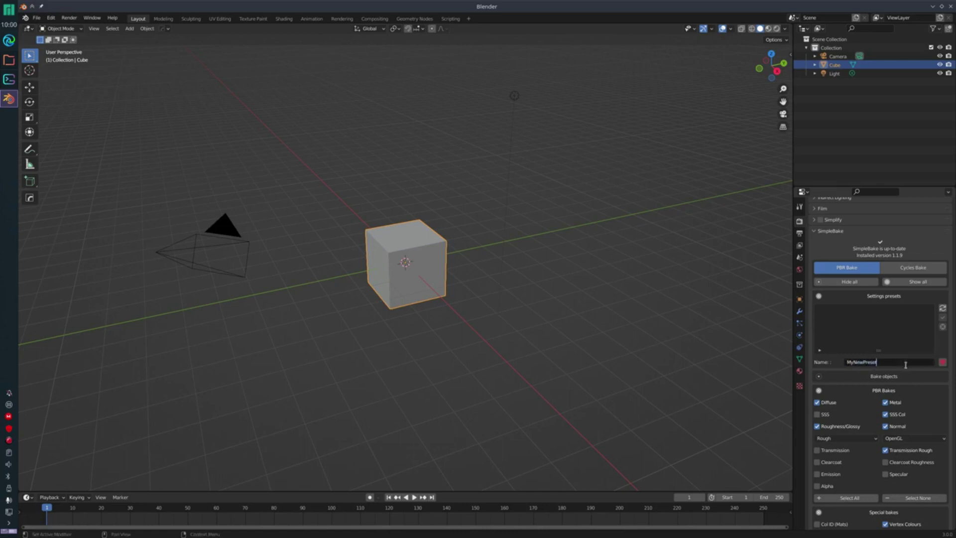
pyautogui.press('Return')
pyautogui.click(943, 363)
# Step: Start a new Blender file without saving the changes to the current one
pyautogui.click(39, 20)
pyautogui.click(142, 28)
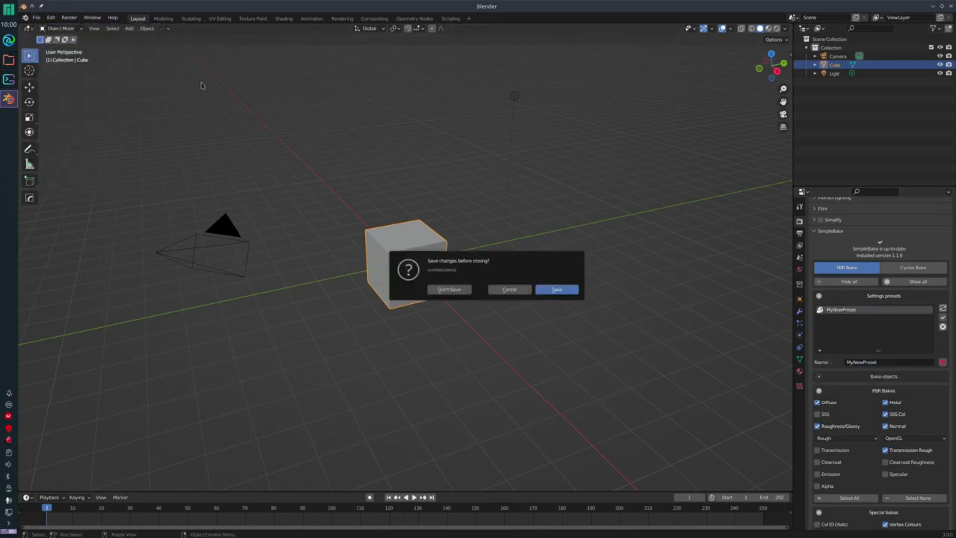
pyautogui.click(449, 289)
# Step: Load MyNewPreset from SimpleBake's settings presets, and check the restored bake settings
pyautogui.click(799, 220)
pyautogui.scroll(-8, 889, 344)
pyautogui.click(888, 343)
pyautogui.scroll(-3, 892, 342)
pyautogui.click(943, 303)
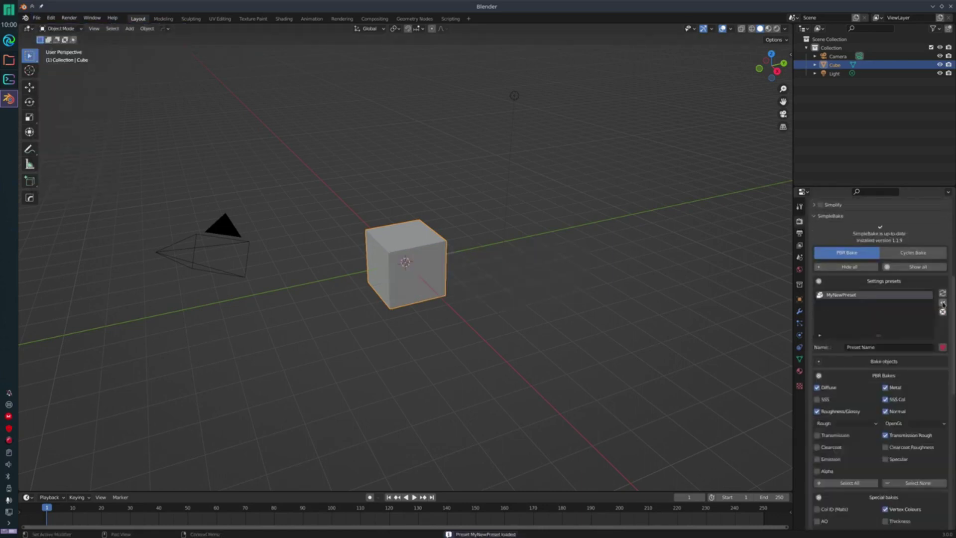
pyautogui.scroll(-12, 886, 398)
pyautogui.scroll(10, 888, 406)
# Step: Delete MyNewPreset, and save the current settings under the name Preset Name
pyautogui.scroll(4, 888, 406)
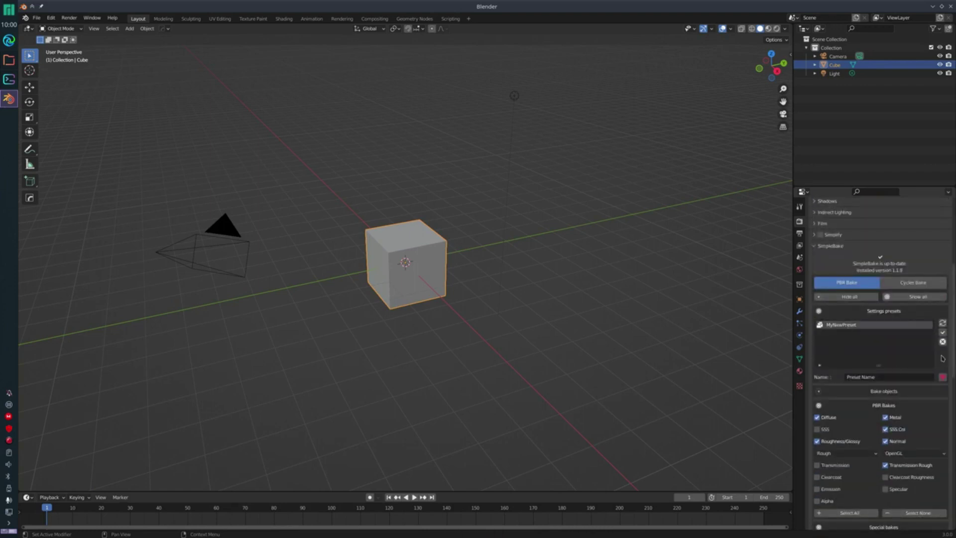
pyautogui.click(942, 342)
# Step: Switch to the Dolphin file manager, open the SimpleBake add-on folder, and go up to MEGA/3D Stuff/Program Data/blender
pyautogui.click(9, 59)
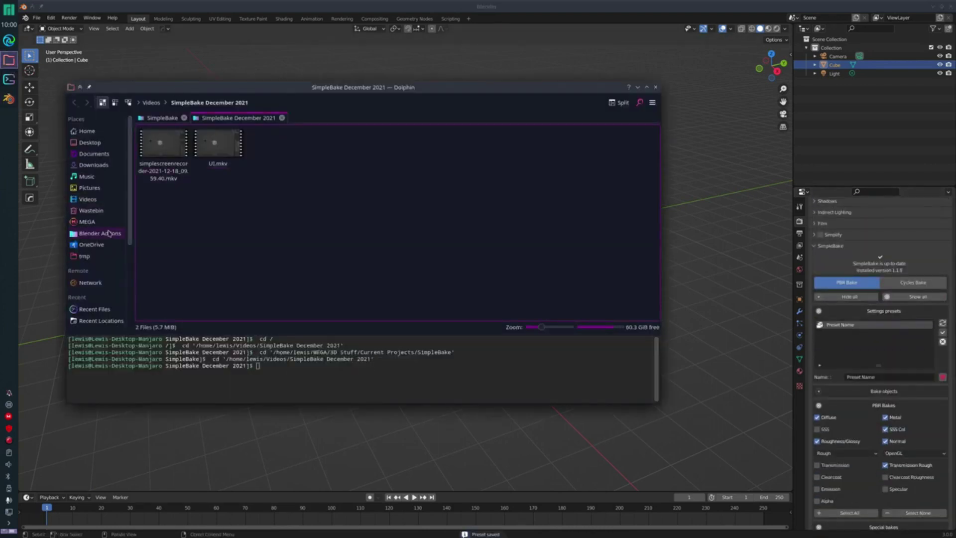
pyautogui.click(180, 158)
pyautogui.hotkey('ctrl', 'l')
pyautogui.press('BackSpace')
pyautogui.press('BackSpace')
pyautogui.press('BackSpace')
pyautogui.press('BackSpace')
pyautogui.press('BackSpace')
pyautogui.press('BackSpace')
pyautogui.press('BackSpace')
pyautogui.press('BackSpace')
pyautogui.press('BackSpace')
pyautogui.press('BackSpace')
pyautogui.press('BackSpace')
pyautogui.press('BackSpace')
pyautogui.press('BackSpace')
pyautogui.press('BackSpace')
pyautogui.press('BackSpace')
pyautogui.press('BackSpace')
pyautogui.press('BackSpace')
pyautogui.press('BackSpace')
pyautogui.press('BackSpace')
pyautogui.press('BackSpace')
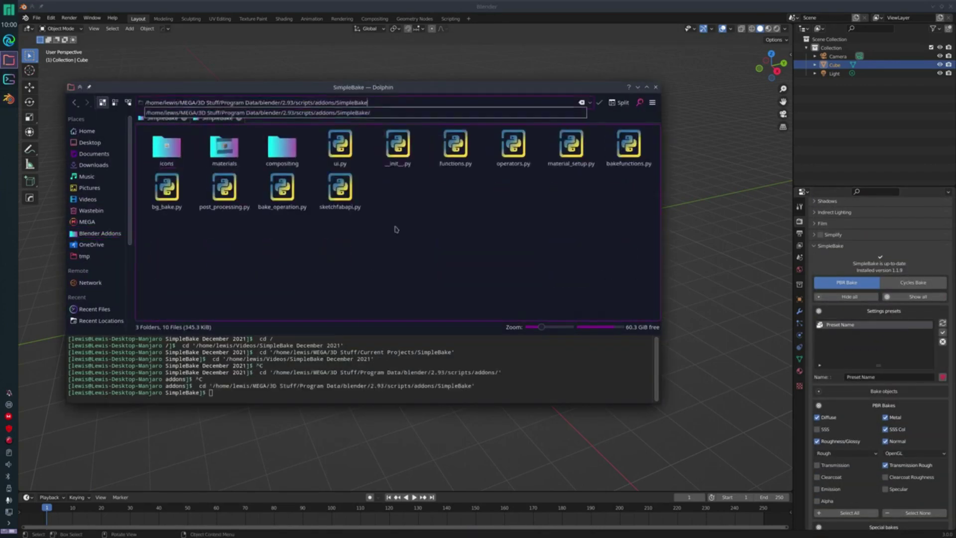
pyautogui.press('Return')
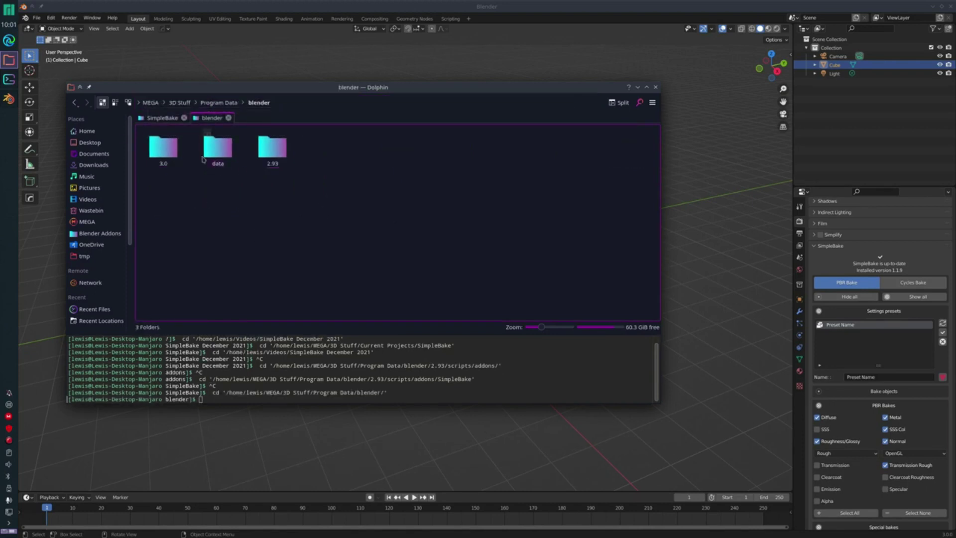
# Step: Open the data/SimpleBake folder to check the saved Preset Name file, and go back up to the blender folder
pyautogui.click(218, 147)
pyautogui.click(165, 145)
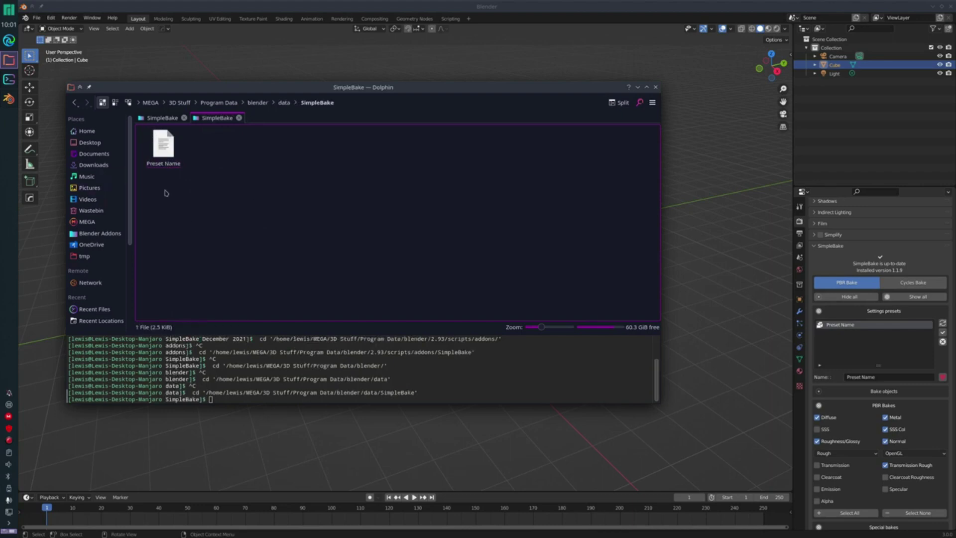
pyautogui.click(283, 103)
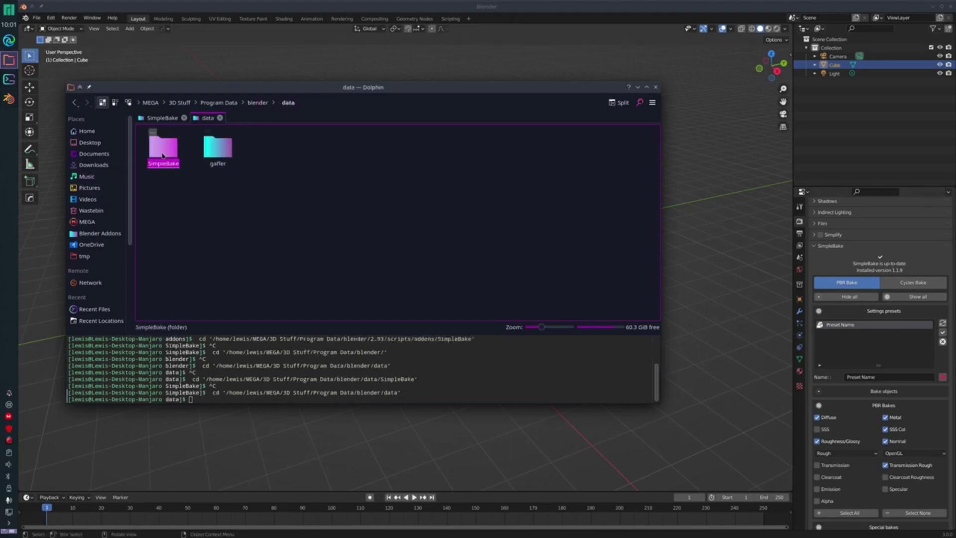
pyautogui.hotkey('alt', 'Up')
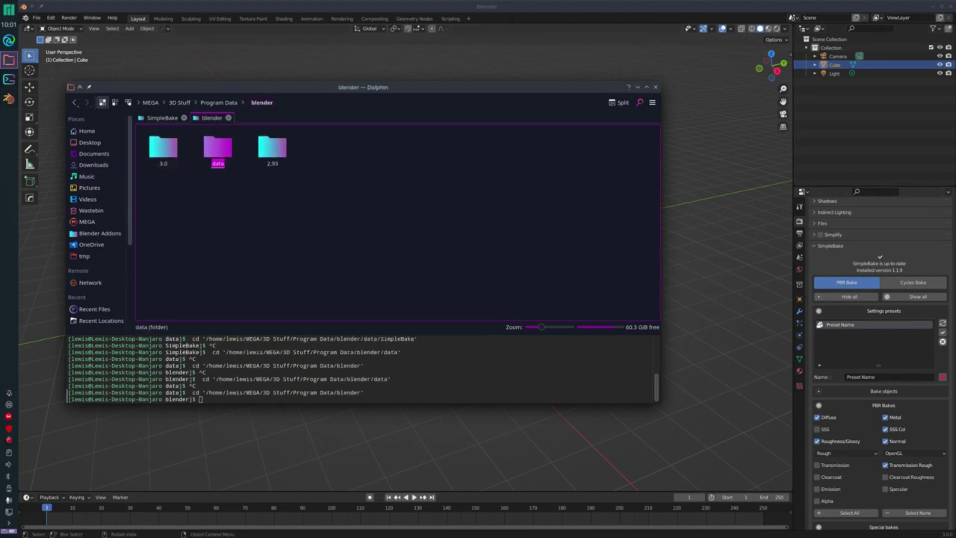
# Step: Switch back to Blender, and collapse SimpleBake's settings sections so that only Settings presets and Texture settings stay expanded
pyautogui.click(317, 5)
pyautogui.scroll(-17, 864, 327)
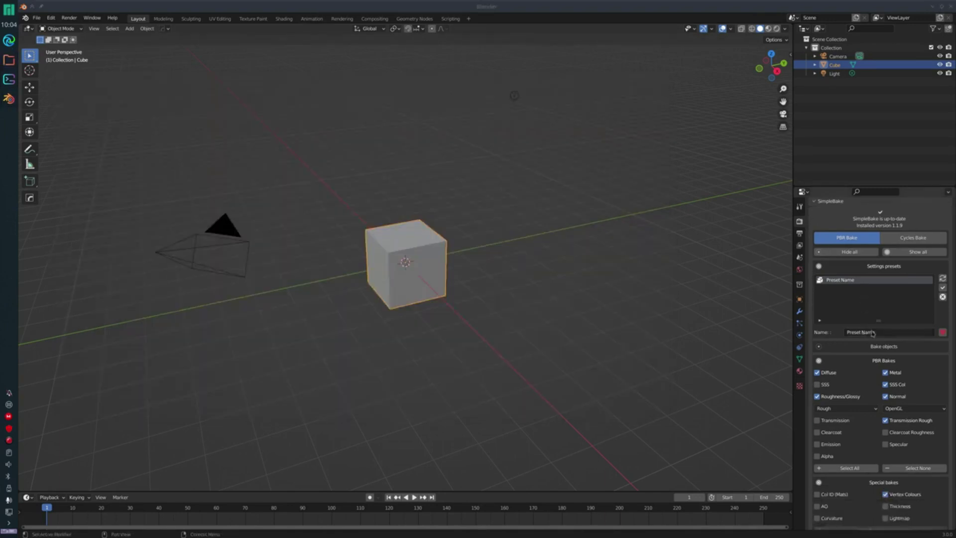
pyautogui.scroll(10, 842, 343)
pyautogui.click(872, 301)
pyautogui.click(872, 377)
pyautogui.click(870, 392)
pyautogui.click(871, 405)
pyautogui.click(877, 377)
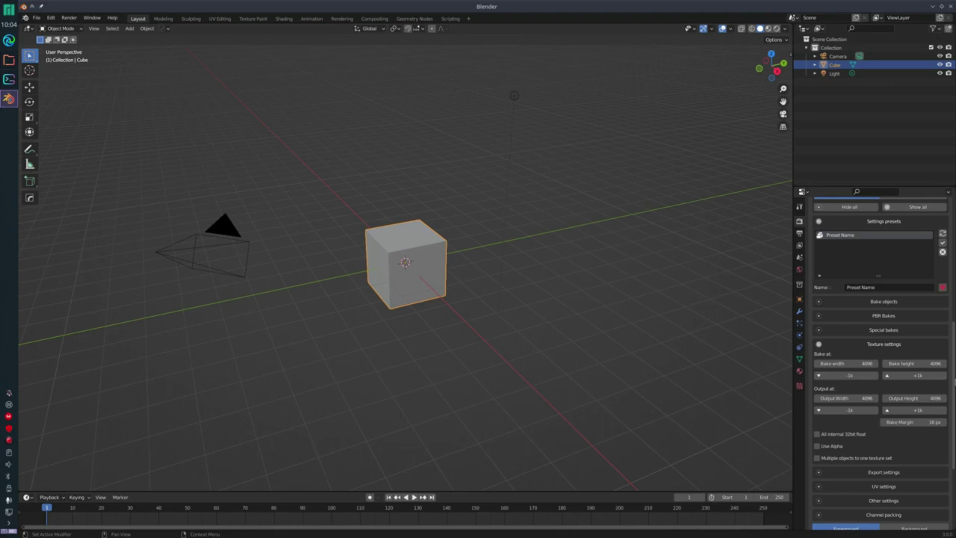
# Step: Set the bake width and height to 6144 in 1k increments, and reduce the output size by 1k increments
pyautogui.click(904, 378)
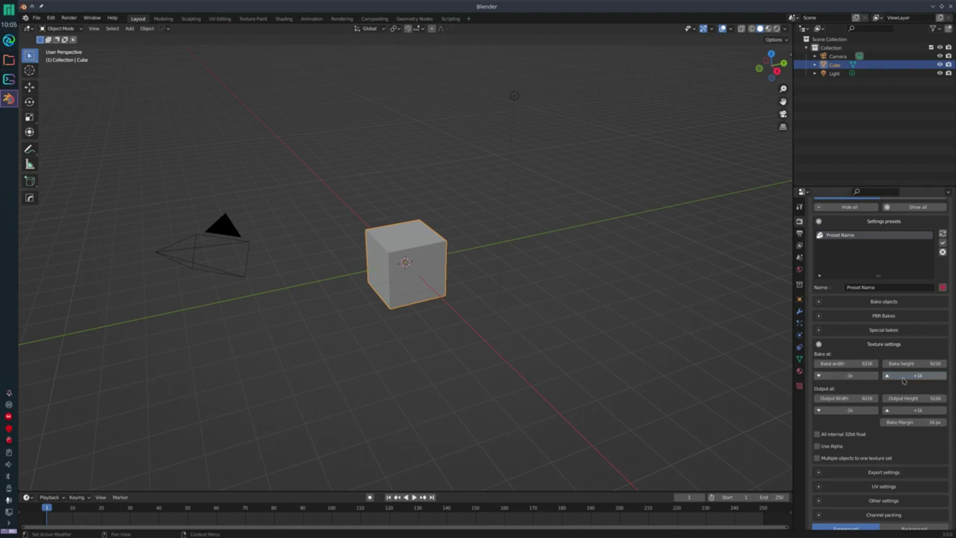
pyautogui.click(867, 378)
pyautogui.click(896, 377)
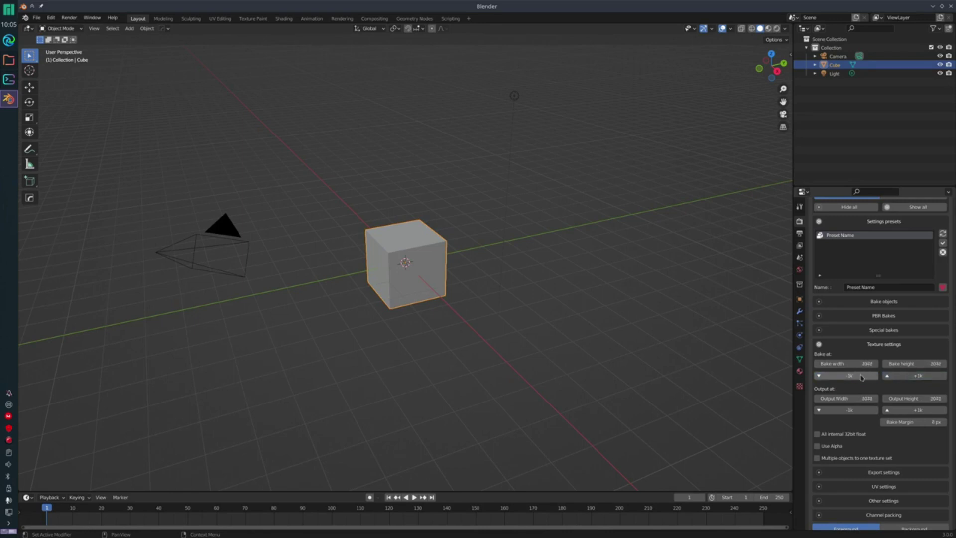
pyautogui.click(905, 375)
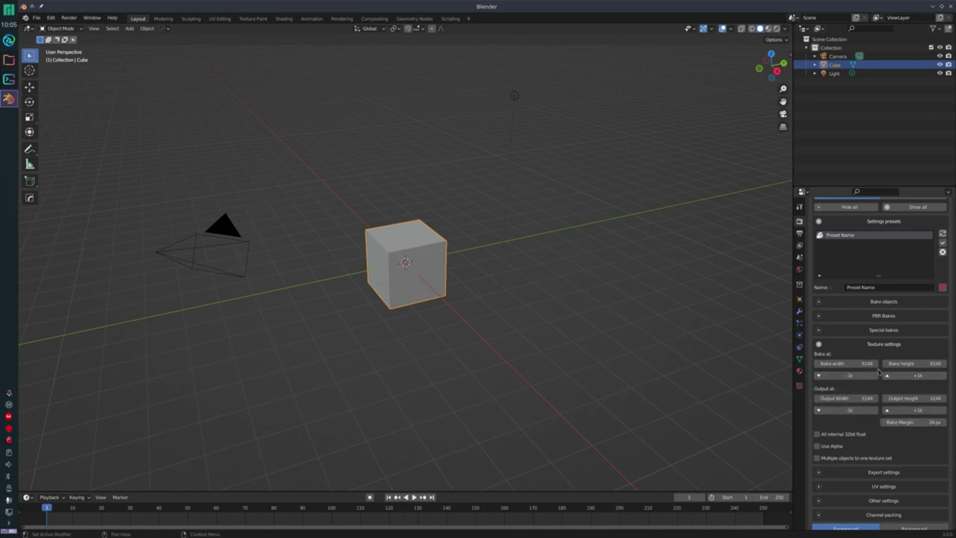
pyautogui.click(867, 411)
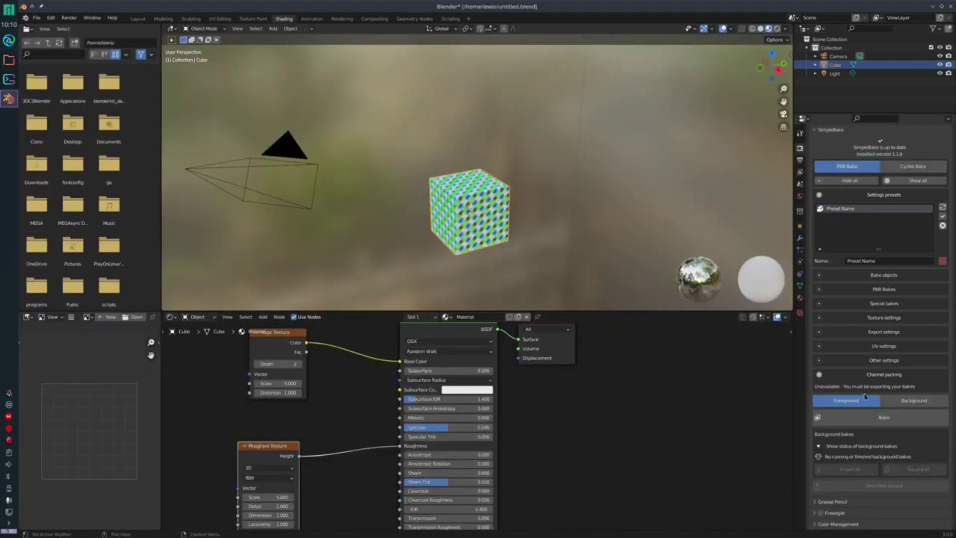
# Step: Enable Export bakes, and limit the PBR bakes to Diffuse and Roughness/Glossy
pyautogui.click(875, 329)
pyautogui.click(828, 345)
pyautogui.click(885, 290)
pyautogui.scroll(-1, 886, 294)
pyautogui.click(912, 382)
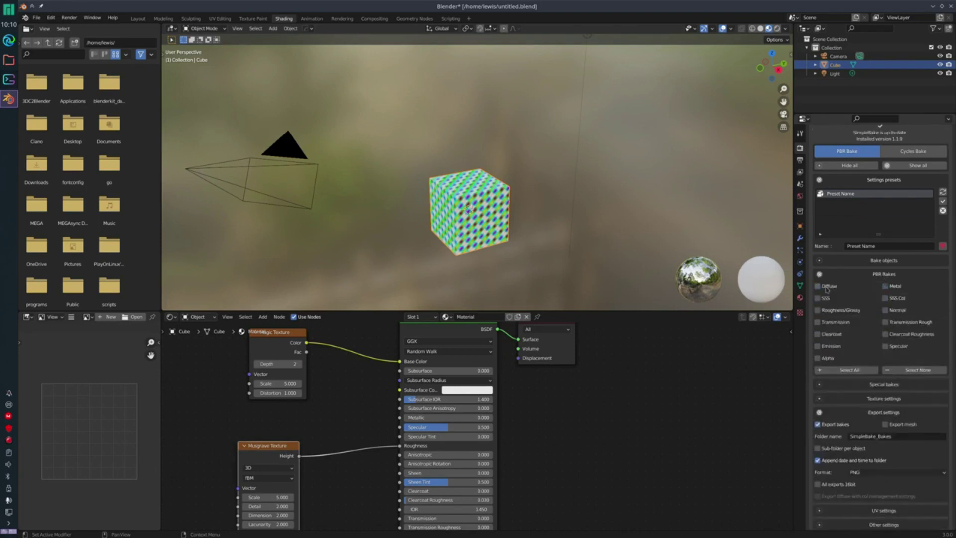
pyautogui.click(826, 287)
pyautogui.click(829, 310)
# Step: Add the cube to the advanced bake object list, and collapse the configured settings sections
pyautogui.click(879, 274)
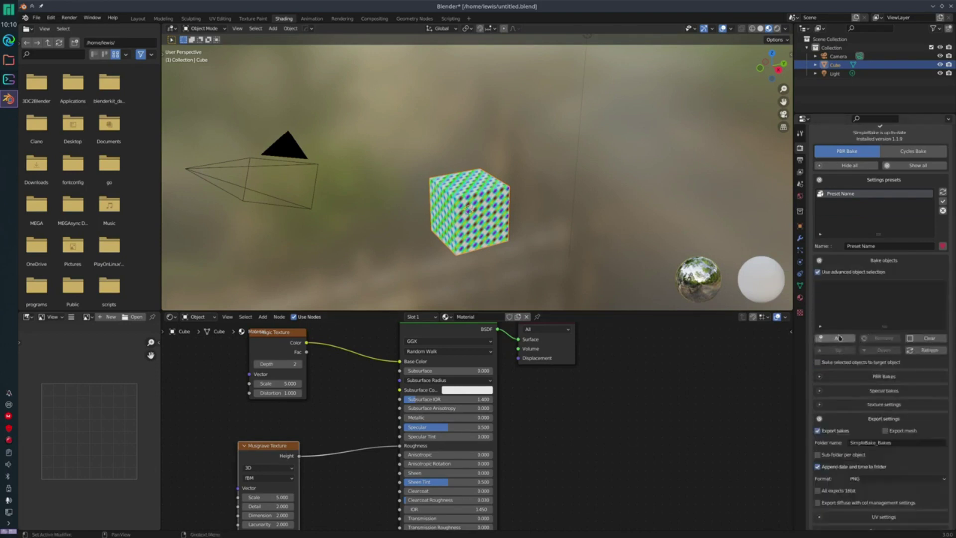
pyautogui.scroll(-3, 887, 249)
pyautogui.click(886, 255)
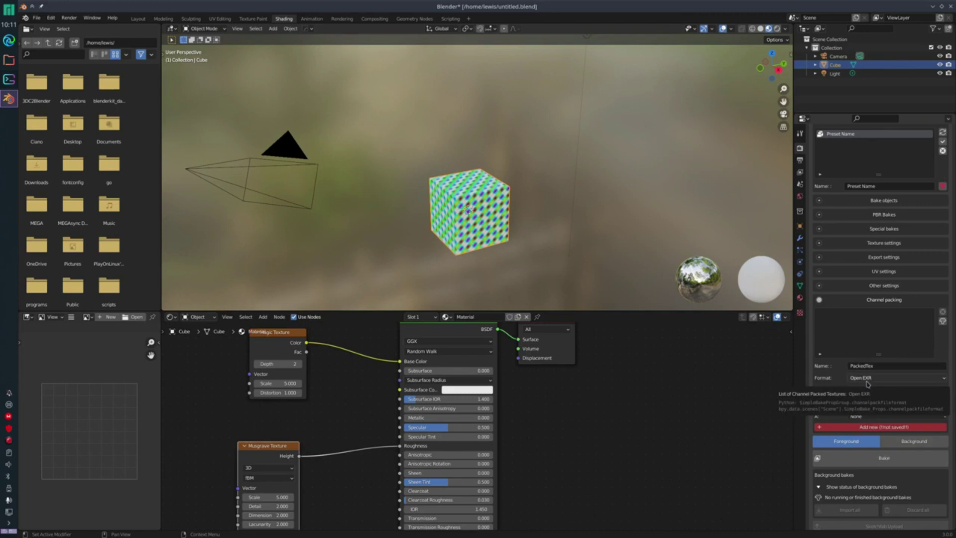
# Step: Add the Open EXR channel-packed texture PackedTex with Diffuse in R, G and B and Roughness in A
pyautogui.click(879, 366)
pyautogui.click(880, 366)
pyautogui.click(835, 382)
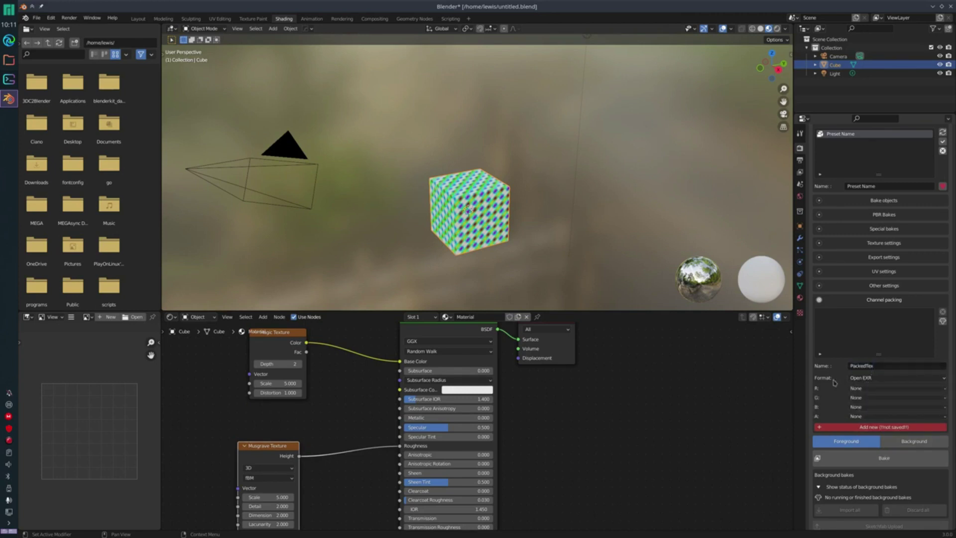
pyautogui.click(863, 389)
pyautogui.click(863, 406)
pyautogui.click(864, 398)
pyautogui.click(863, 415)
pyautogui.click(863, 408)
pyautogui.click(864, 425)
pyautogui.click(864, 416)
pyautogui.click(864, 443)
pyautogui.click(865, 427)
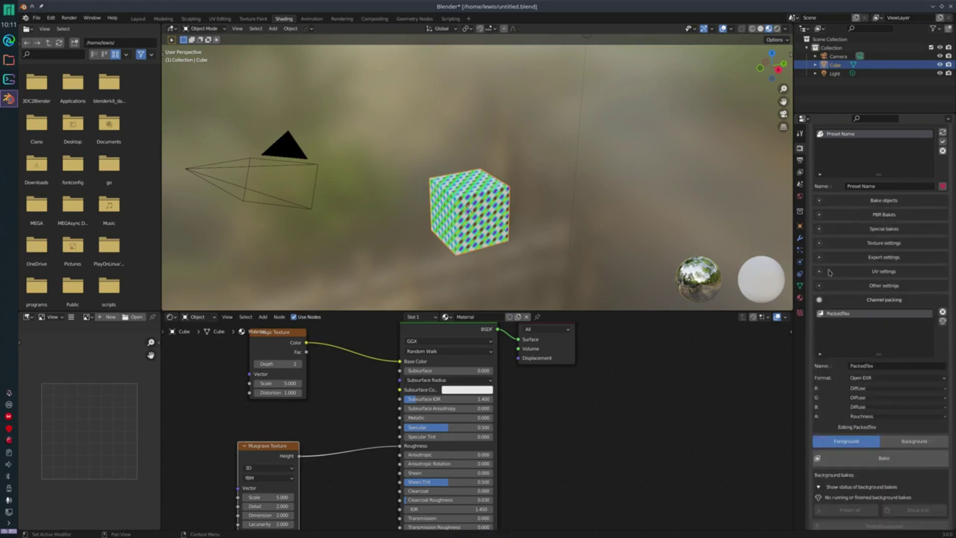
# Step: Move the Magic Texture node clear of the editor's edge, and preview the Magic and Musgrave textures on the cube
pyautogui.moveTo(276, 332); pyautogui.dragTo(309, 354)
pyautogui.keyDown('ctrl'); pyautogui.keyDown('shift'); pyautogui.click(315, 355); pyautogui.keyUp('shift'); pyautogui.keyUp('ctrl')
pyautogui.keyDown('ctrl'); pyautogui.keyDown('shift'); pyautogui.click(273, 446); pyautogui.keyUp('shift'); pyautogui.keyUp('ctrl')
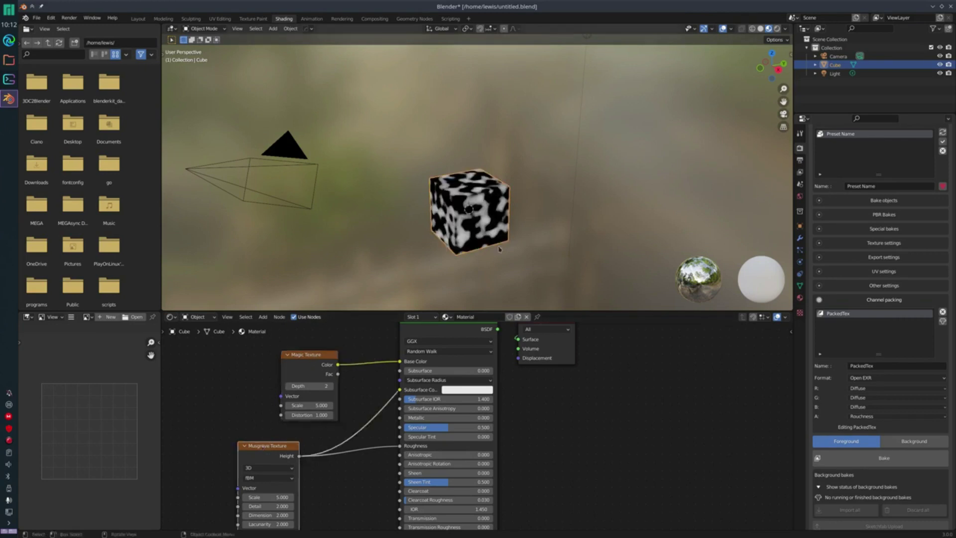
pyautogui.moveTo(471, 239); pyautogui.dragTo(469, 242, button='middle')
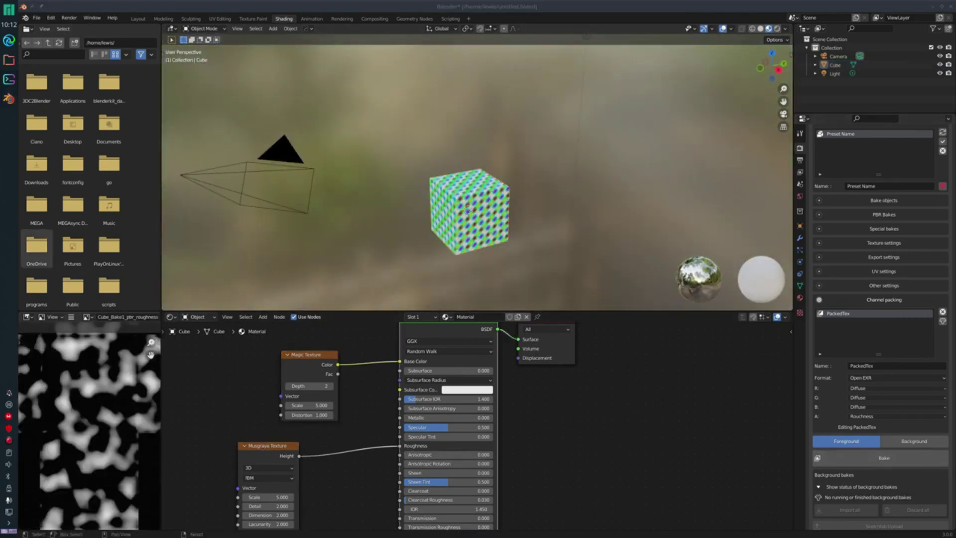
pyautogui.moveTo(211, 173); pyautogui.dragTo(424, 85)
pyautogui.rightClick(242, 138)
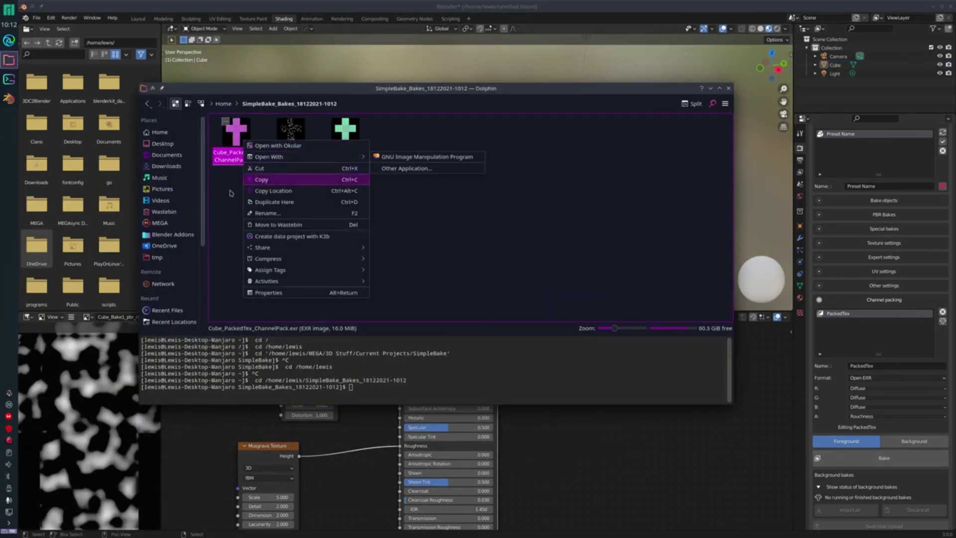
pyautogui.click(232, 194)
pyautogui.moveTo(249, 89); pyautogui.dragTo(330, 115)
# Step: View Cube_PackedTex_ChannelPack.exr in Blender's UV Editing workspace, showing its color and individual channels in turn
pyautogui.click(219, 19)
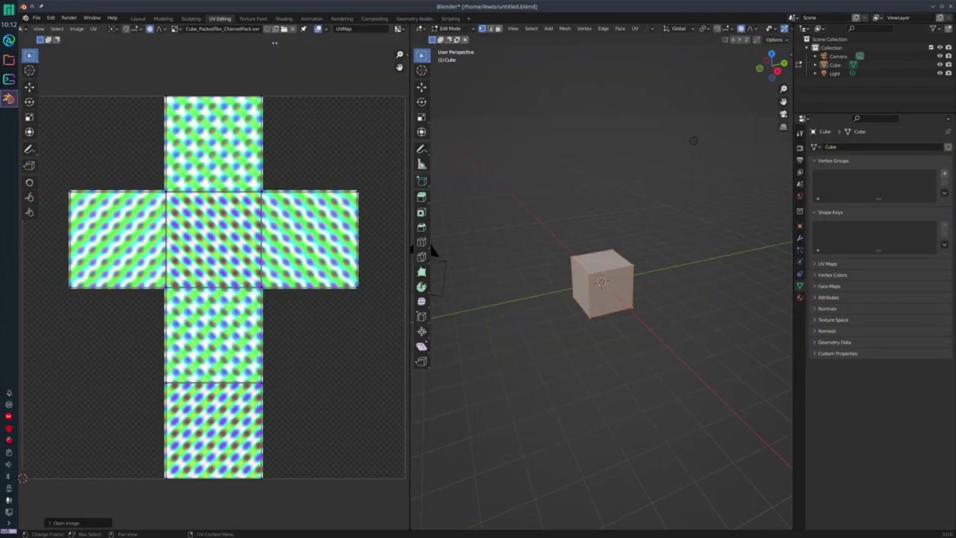
pyautogui.click(399, 31)
pyautogui.click(402, 48)
pyautogui.click(400, 30)
pyautogui.click(401, 67)
pyautogui.click(400, 30)
pyautogui.click(401, 76)
pyautogui.click(399, 30)
pyautogui.click(402, 85)
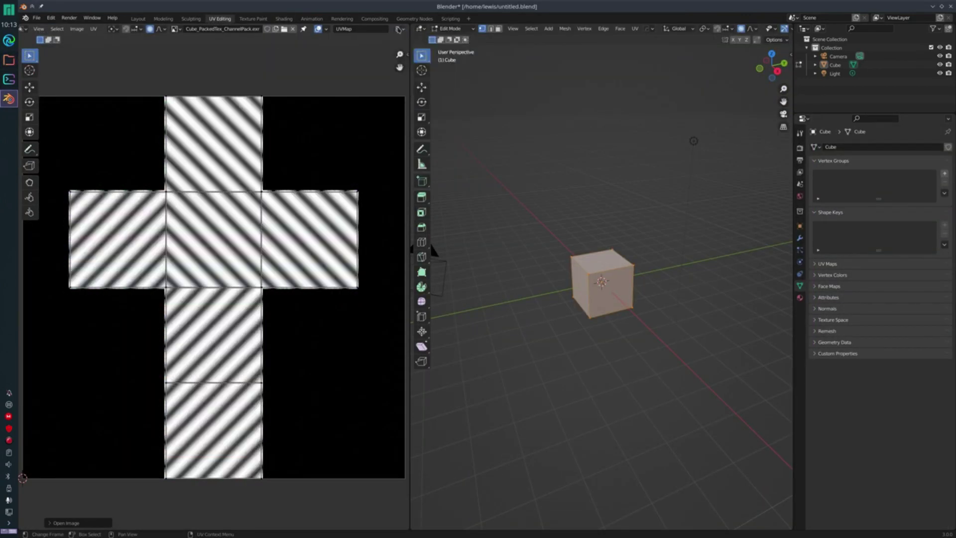
pyautogui.press('Tab')
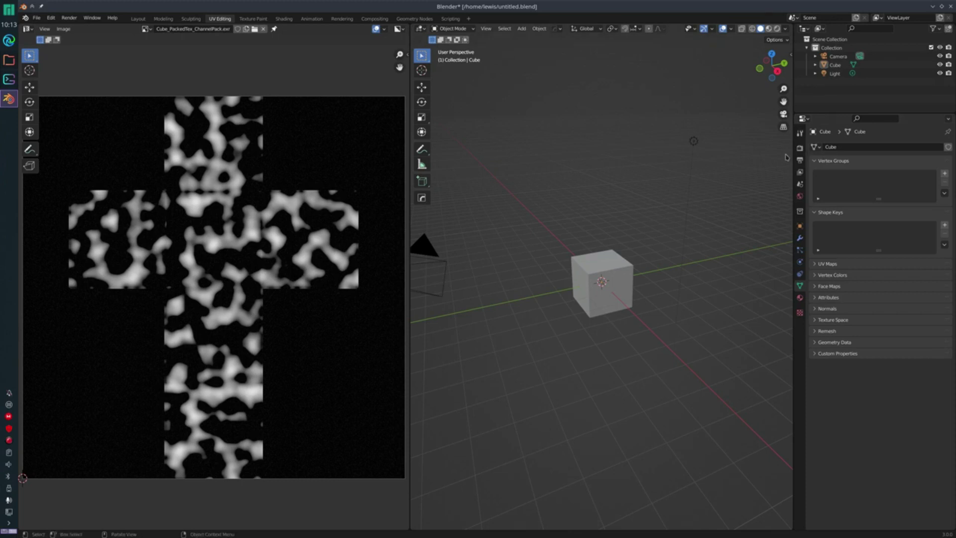
# Step: Return to SimpleBake in the render properties, and confirm MyBGBake as the background bake's name
pyautogui.click(800, 149)
pyautogui.scroll(-16, 862, 308)
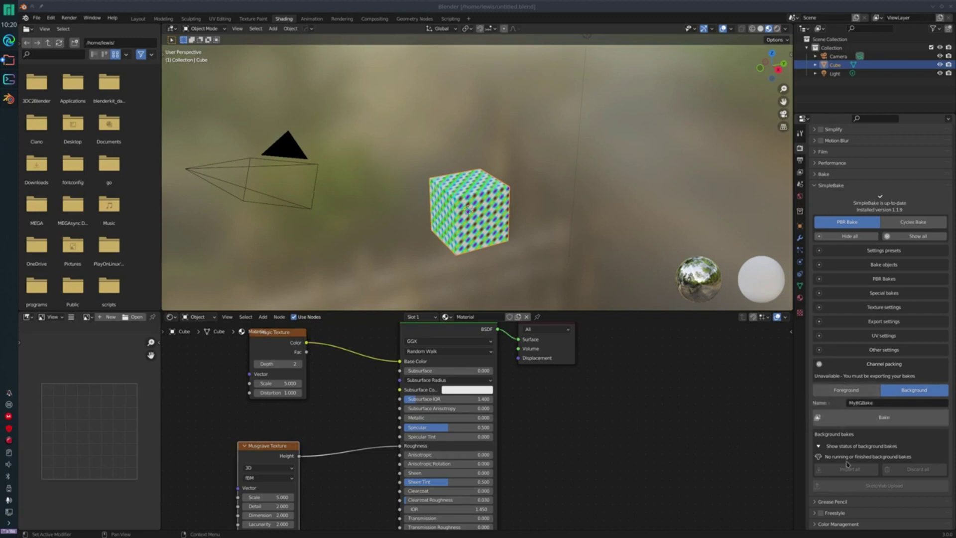
pyautogui.click(893, 402)
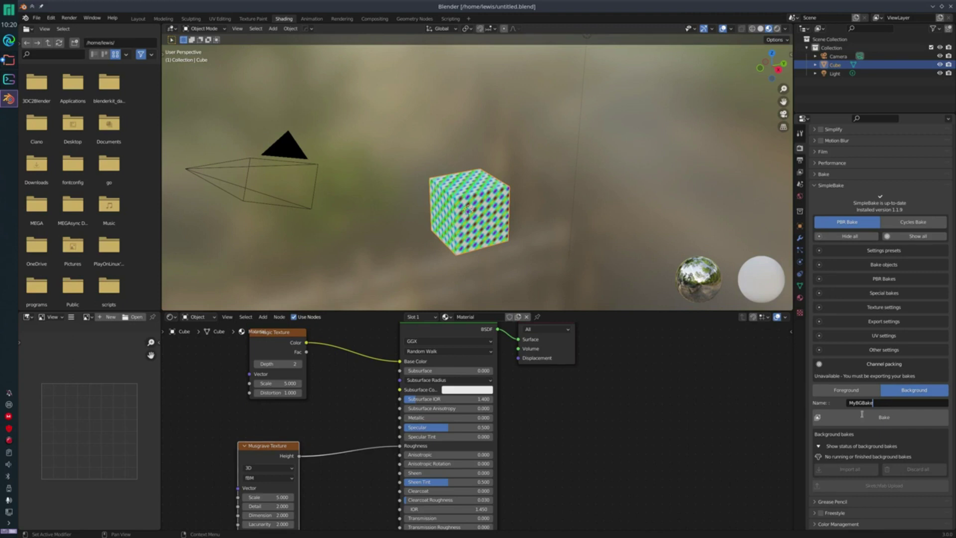
pyautogui.press('Return')
# Step: Look through the PBR Bakes, Special bakes and Texture settings, and start the background bake MyBGBake
pyautogui.click(896, 278)
pyautogui.click(867, 279)
pyautogui.click(867, 293)
pyautogui.click(866, 293)
pyautogui.click(864, 308)
pyautogui.click(877, 308)
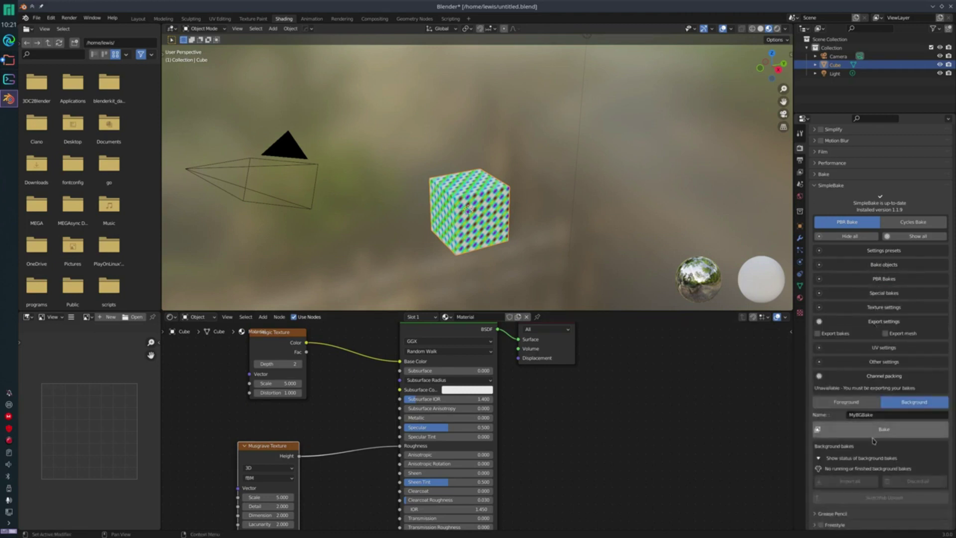
pyautogui.click(873, 420)
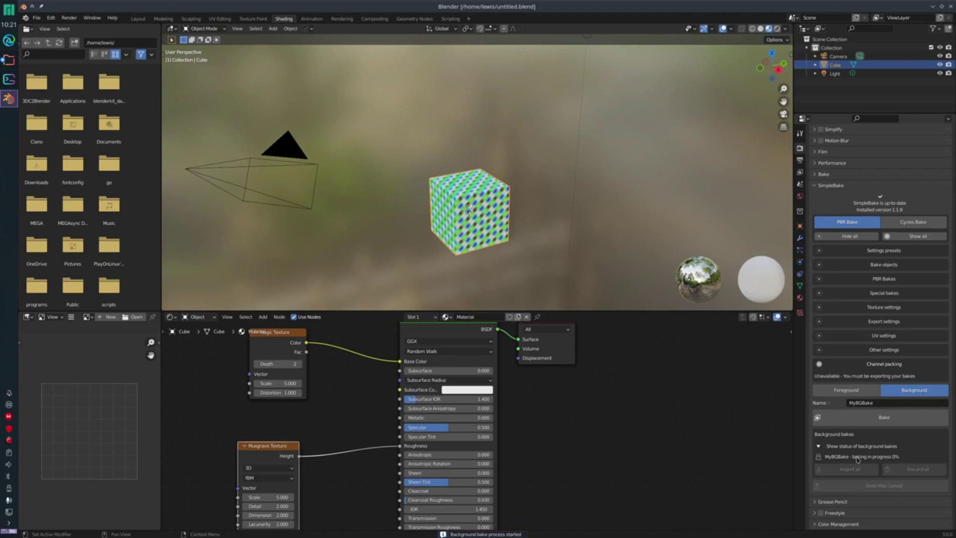
# Step: Start a second background bake named MyBGBake2, and import the finished background bakes
pyautogui.click(882, 404)
pyautogui.click(882, 403)
pyautogui.write('2')
pyautogui.press('Return')
pyautogui.click(868, 423)
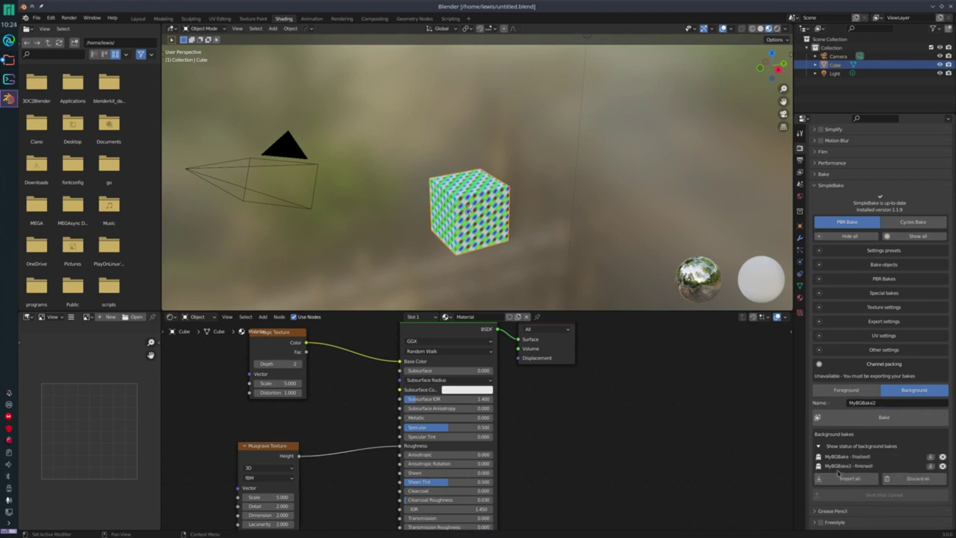
pyautogui.click(851, 478)
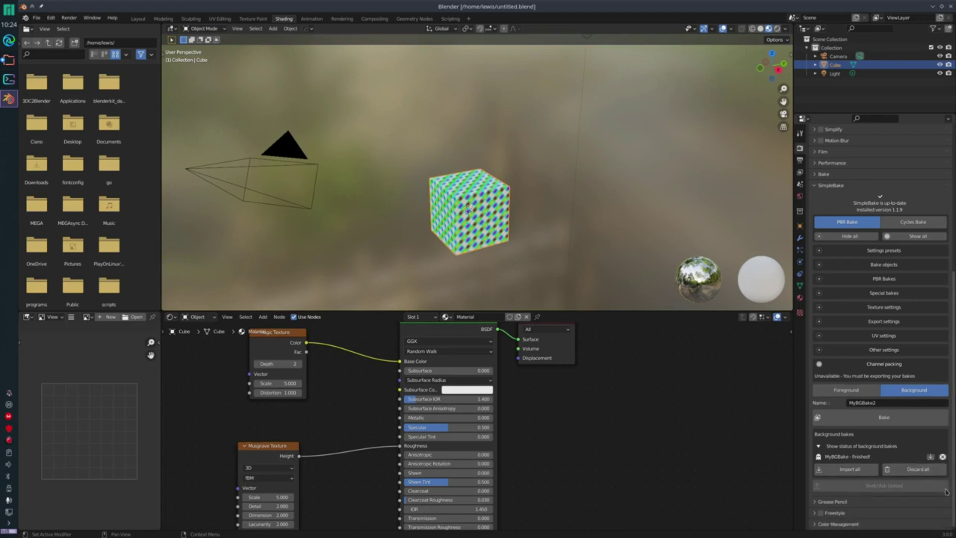
# Step: Check the batch name in Other settings, and view the imported bake images in the UV Editing workspace
pyautogui.click(878, 350)
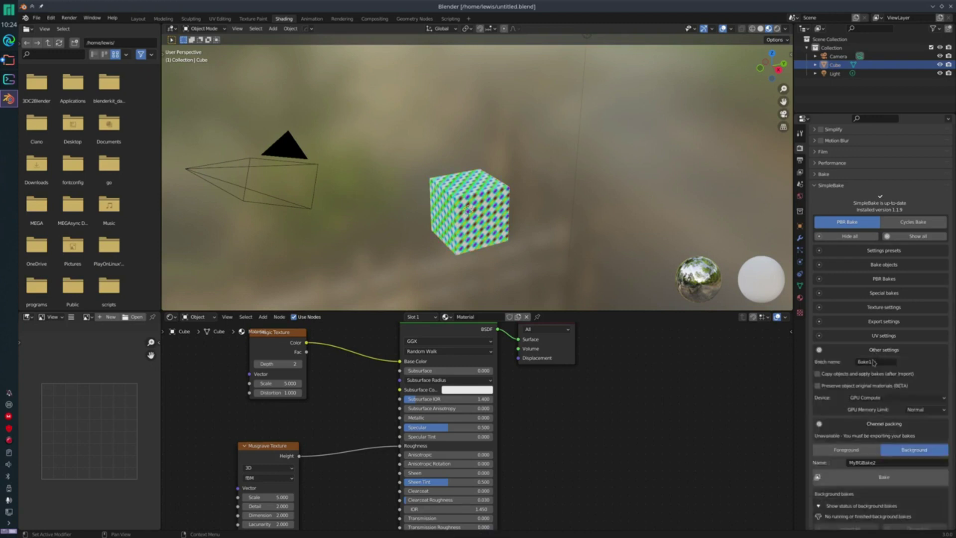
pyautogui.click(220, 18)
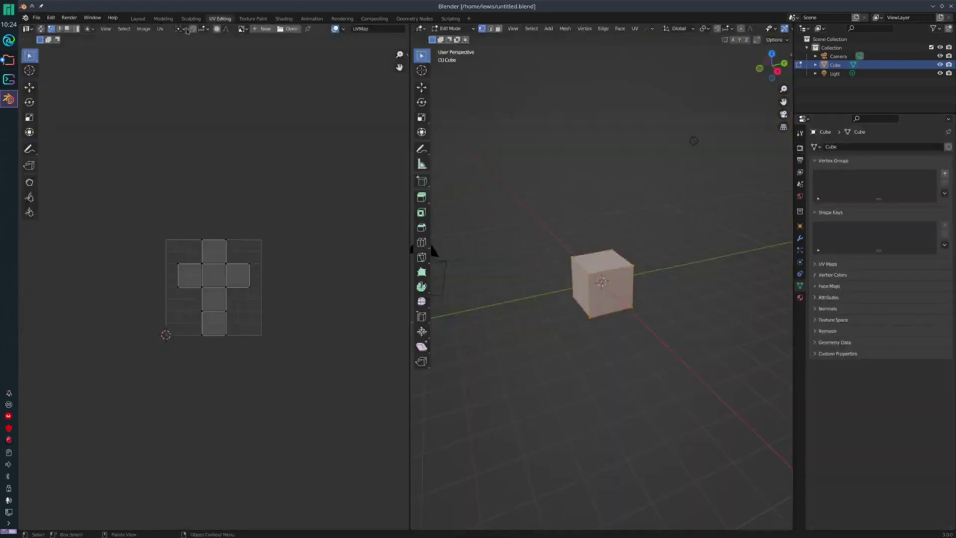
pyautogui.click(241, 28)
pyautogui.click(253, 44)
pyautogui.click(243, 29)
pyautogui.click(261, 50)
pyautogui.press('Tab')
pyautogui.click(138, 19)
pyautogui.scroll(1, 880, 484)
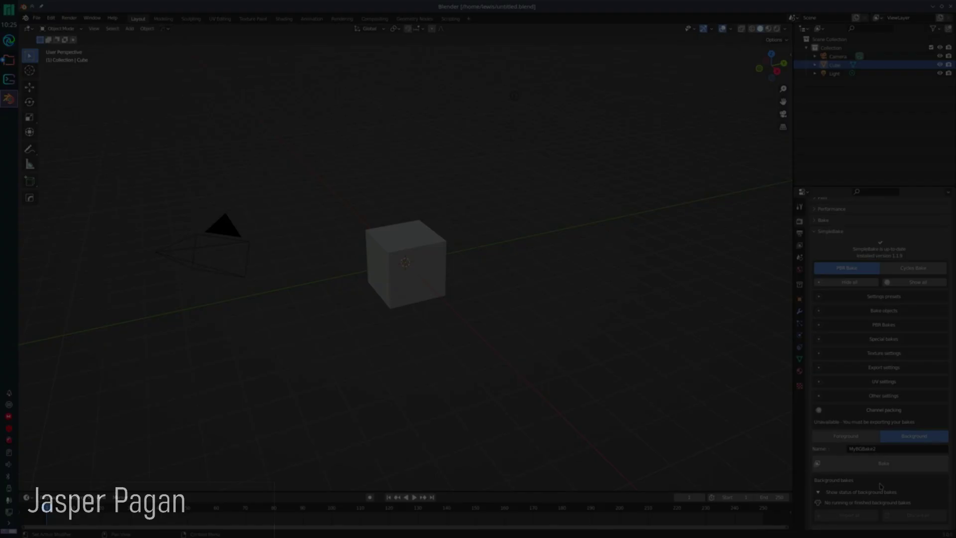